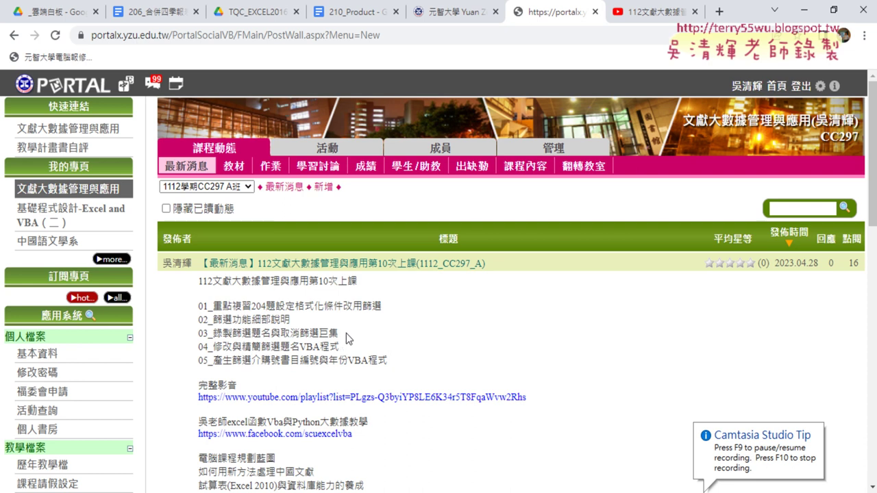
Highlight the first lesson topic in the announcement, then open 204圖書管理VBA之一 from Google Drive
mouse_move(251, 306)
mouse_down()
mouse_move(402, 318)
mouse_move(344, 308)
mouse_up()
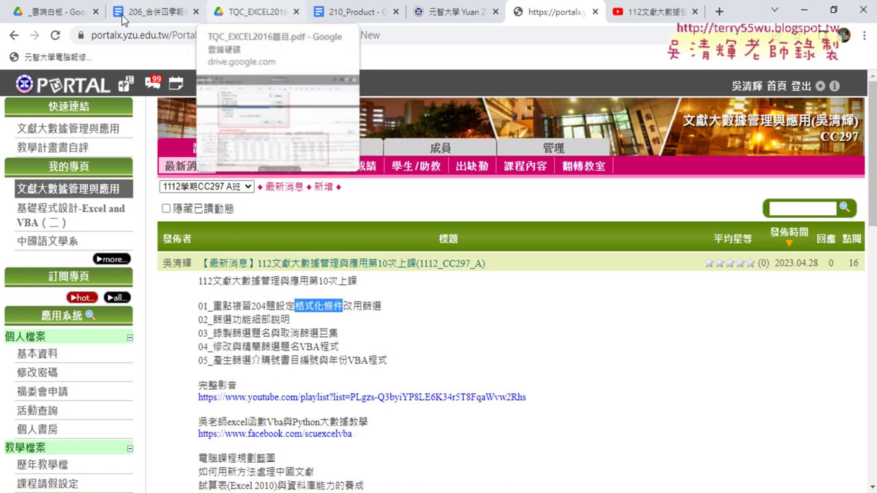
click(65, 12)
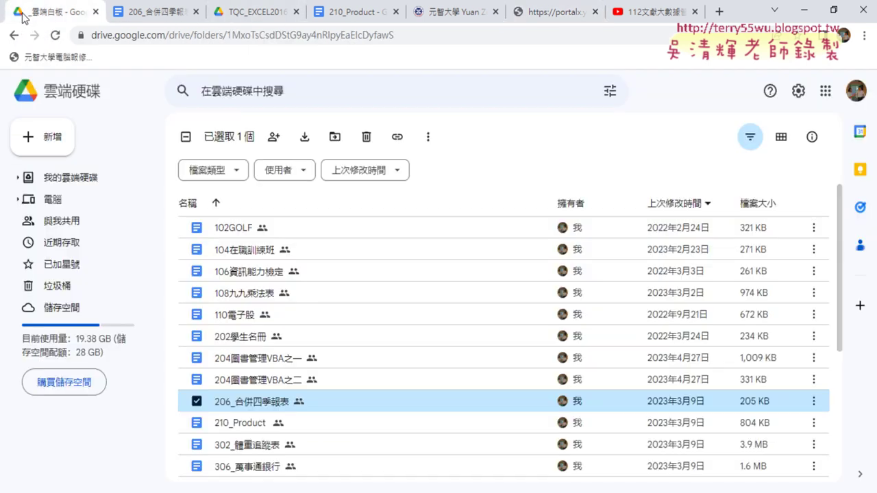
double_click(275, 359)
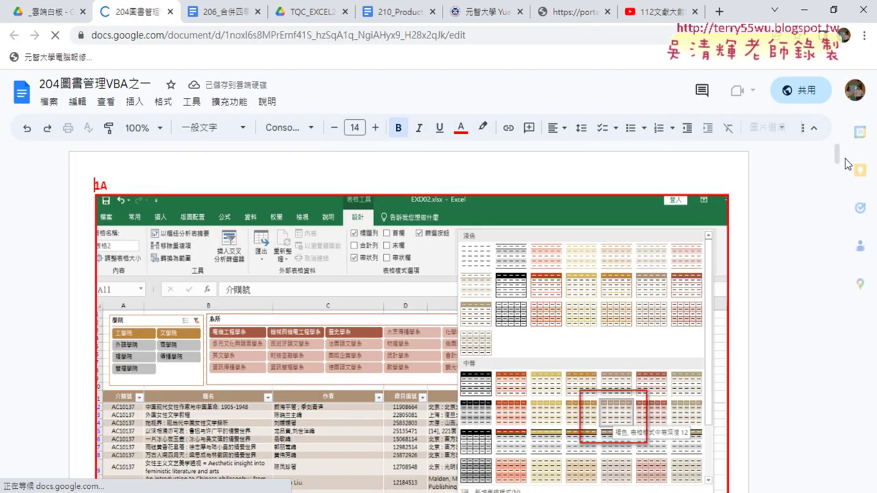
Scroll down to page 7 and highlight the =AND($F2>=2010,…) conditional-formatting formula line
drag(837, 157, 826, 341)
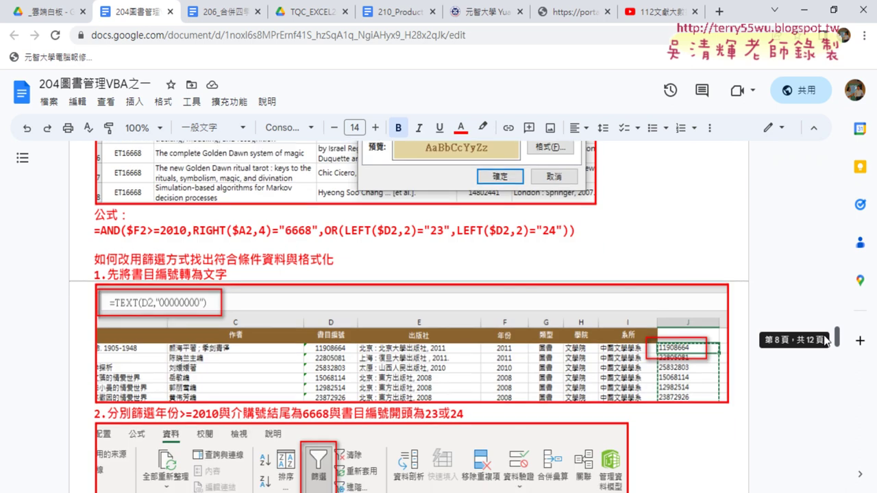
drag(94, 231, 516, 250)
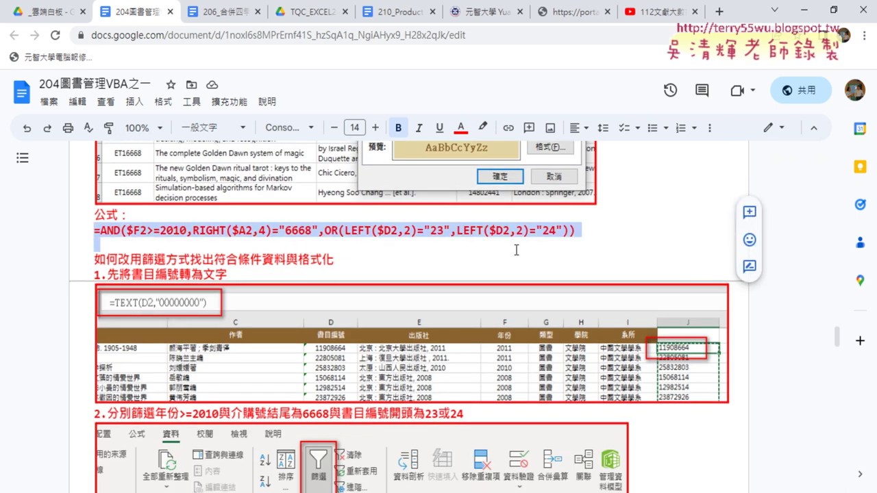
scroll(555, 238, up, 3)
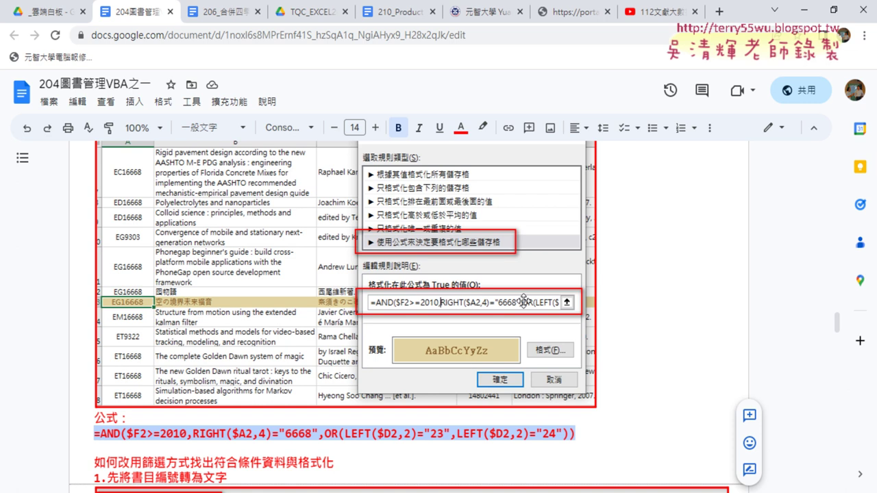
scroll(460, 369, down, 2)
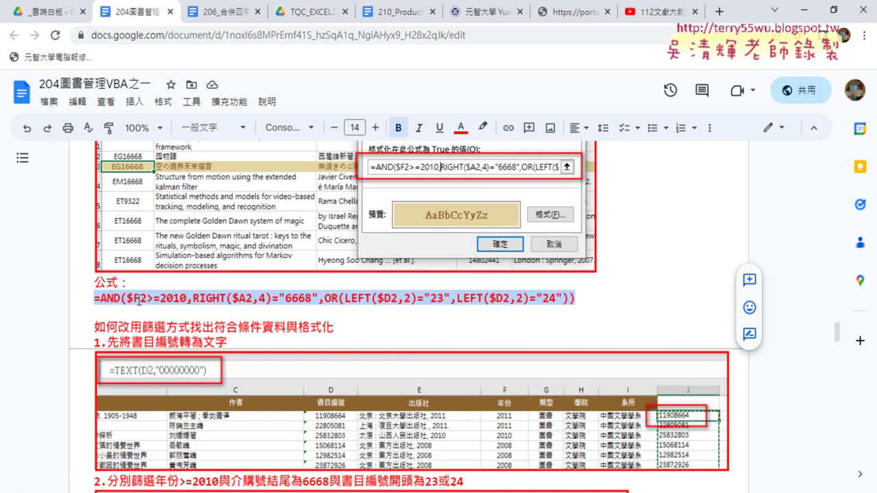
scroll(139, 300, up, 1)
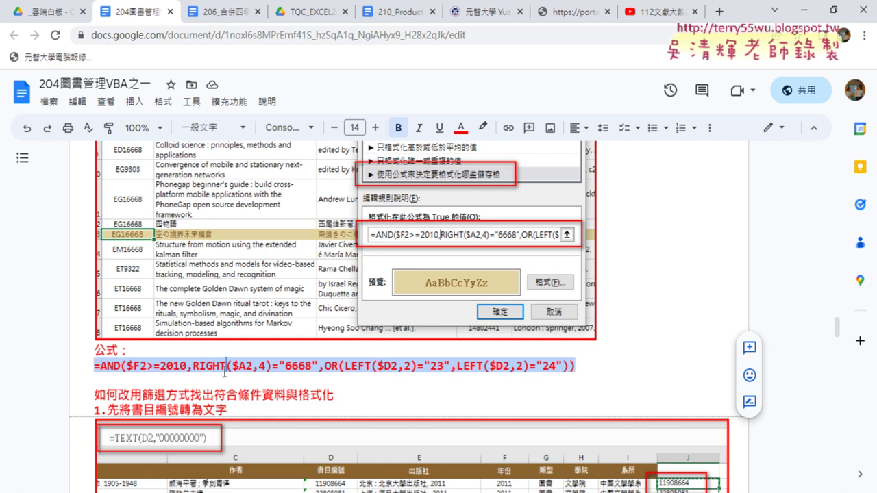
Highlight the $F2>=2010 year condition, the RIGHT condition and the OR book-number condition in turn
click(121, 365)
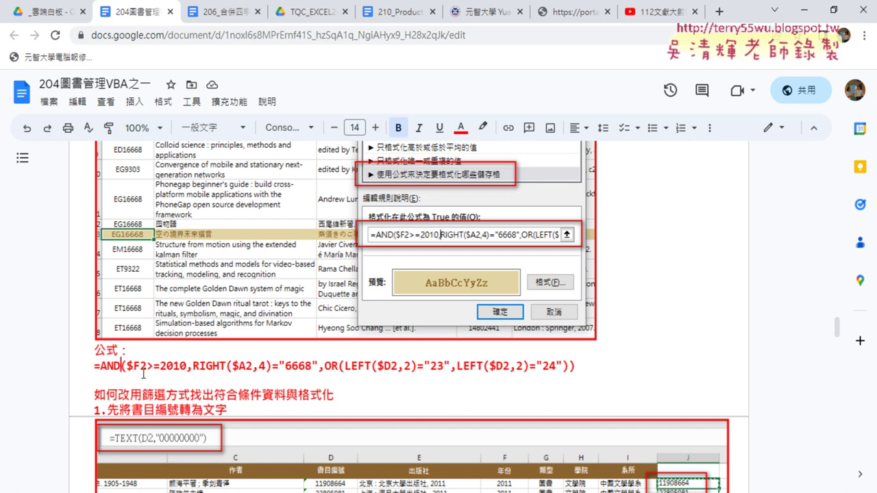
drag(127, 366, 186, 366)
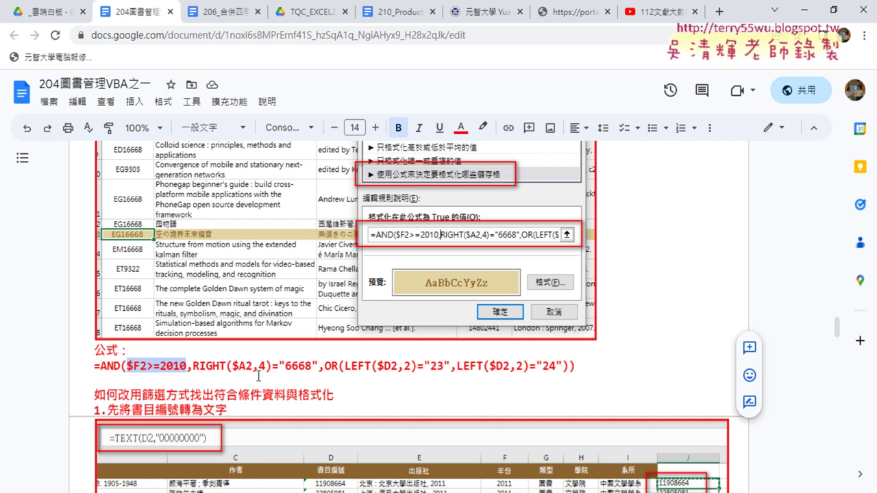
click(154, 367)
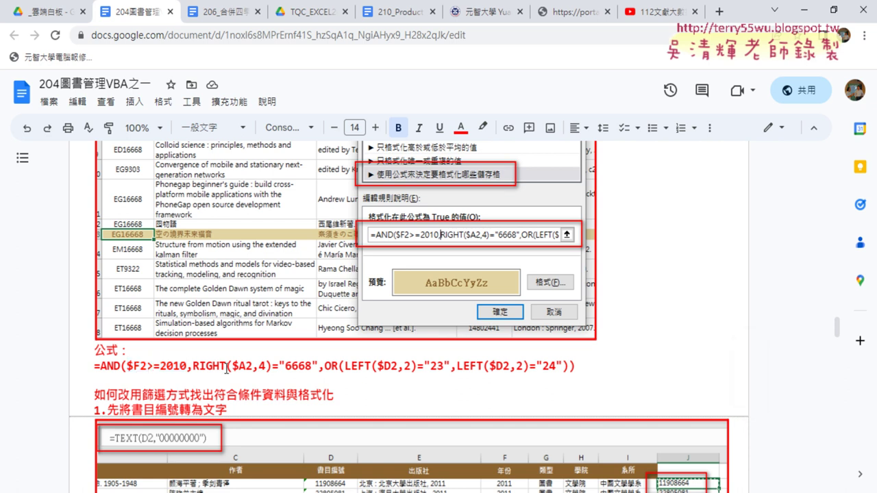
click(226, 367)
drag(325, 367, 568, 365)
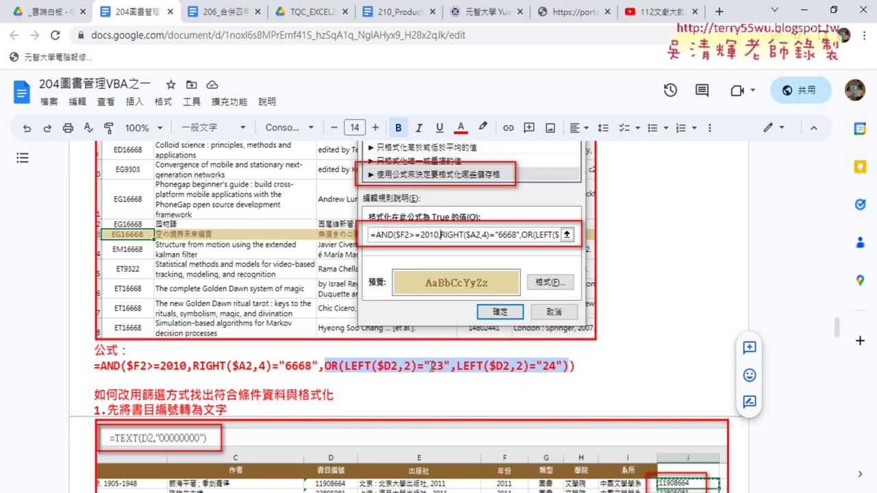
Highlight the "23" book-number prefix, then open 204圖書管理VBA之二 from Google Drive
scroll(431, 366, up, 3)
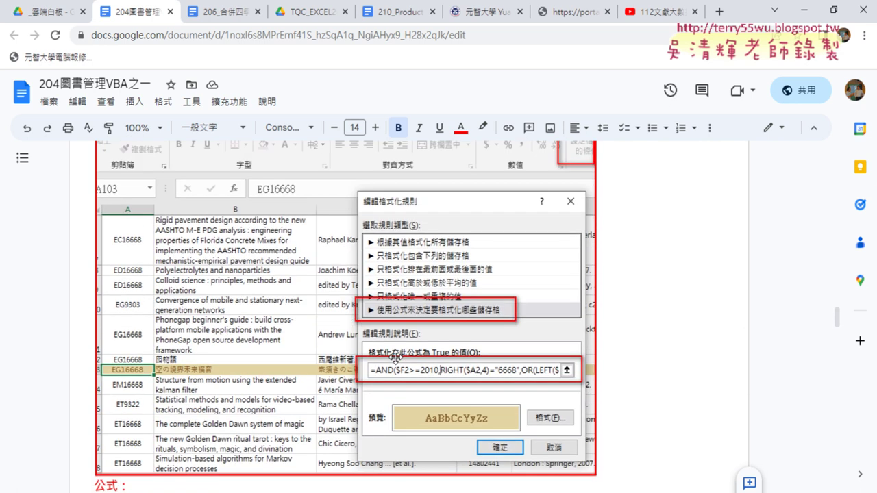
scroll(395, 357, down, 4)
click(447, 297)
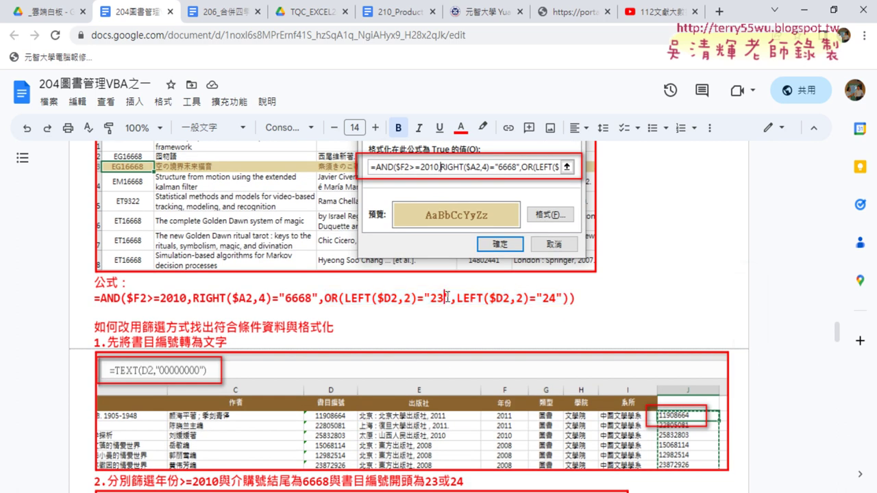
drag(450, 296, 419, 298)
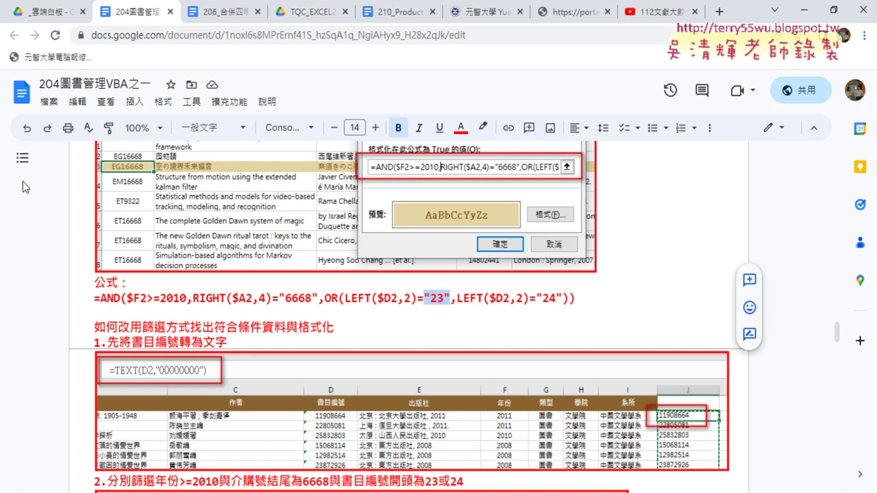
click(61, 17)
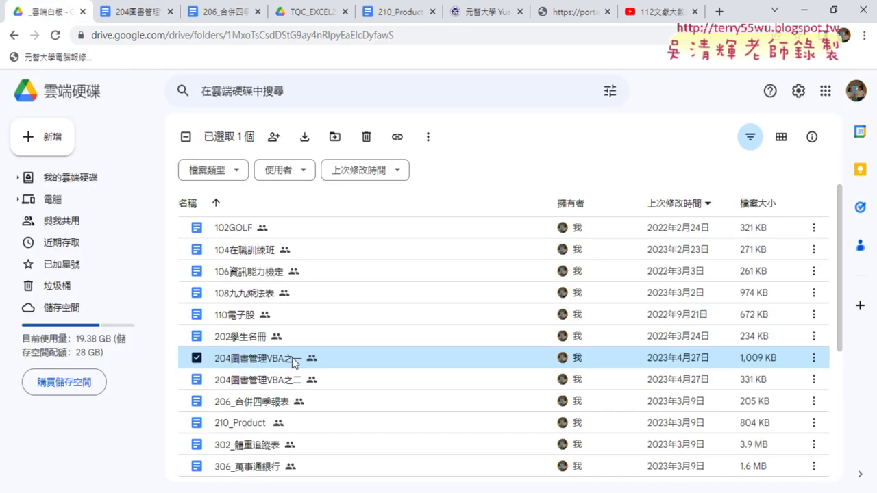
double_click(278, 381)
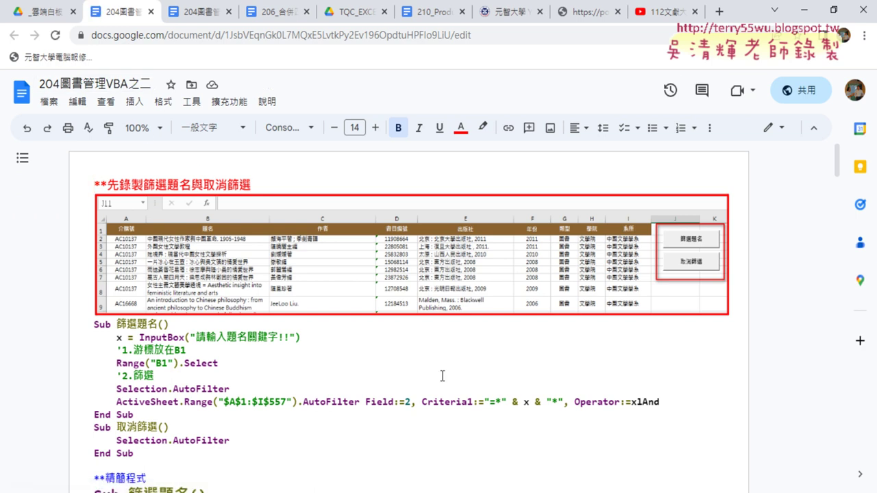
Highlight the InputBox prompt and the AutoFilter call in the 篩選題名 macro
scroll(442, 376, down, 2)
scroll(451, 329, up, 2)
drag(140, 337, 305, 340)
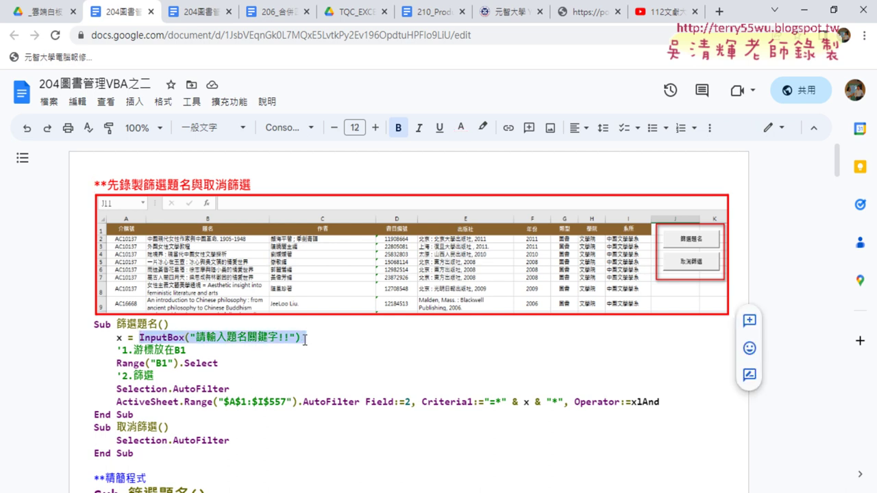
scroll(300, 353, down, 1)
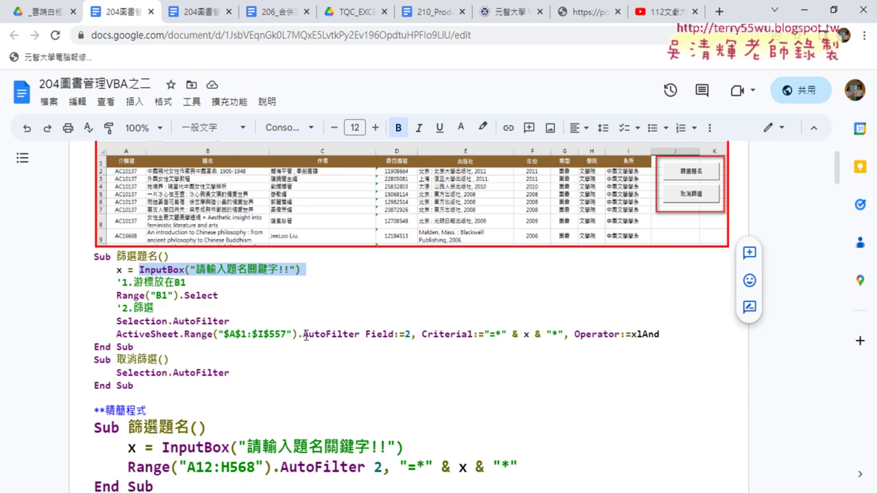
drag(303, 335, 359, 336)
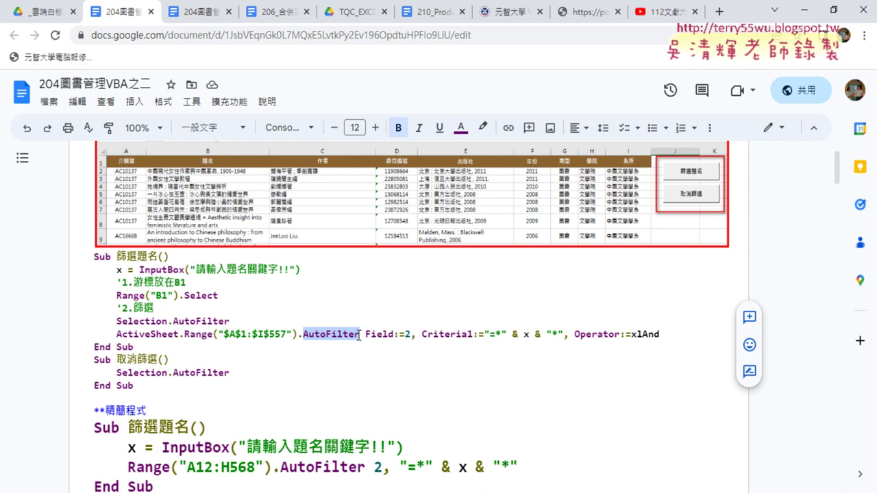
click(367, 334)
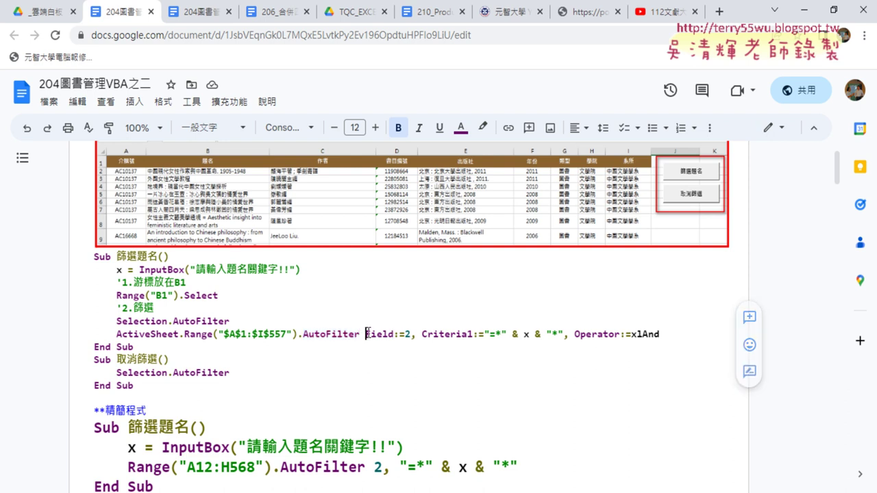
Highlight Field:=2, then delete the trailing ', Operator:=xlAnd' argument from the AutoFilter line
drag(367, 334, 566, 335)
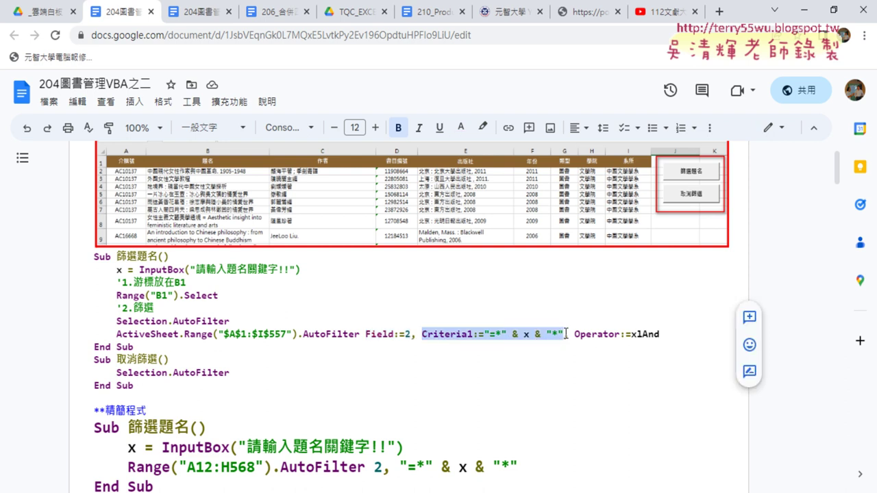
click(637, 335)
drag(564, 335, 660, 334)
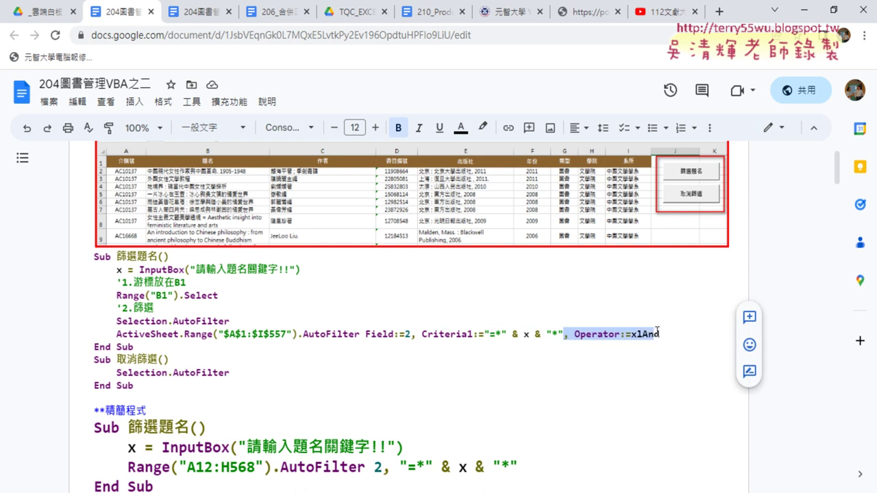
key(Delete)
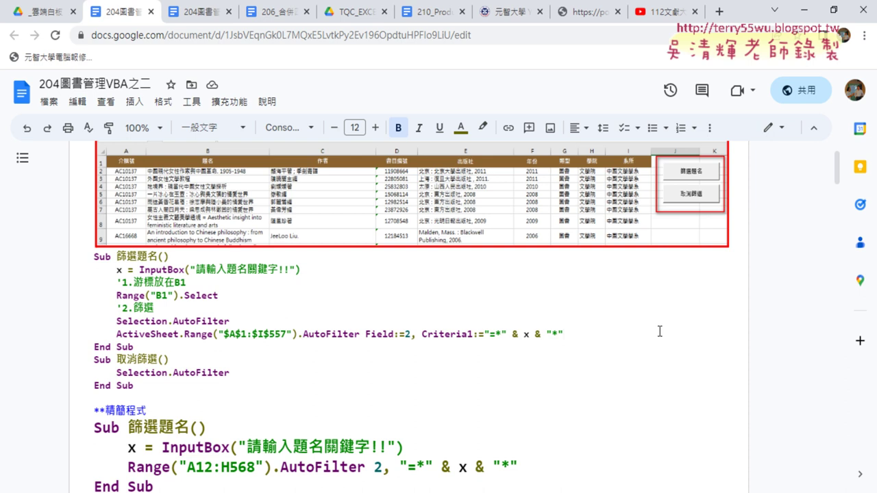
scroll(660, 332, down, 2)
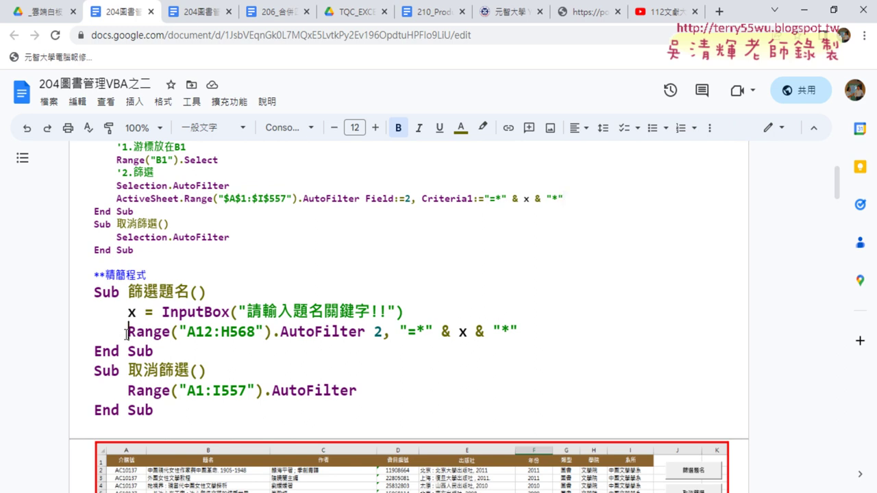
drag(126, 332, 526, 331)
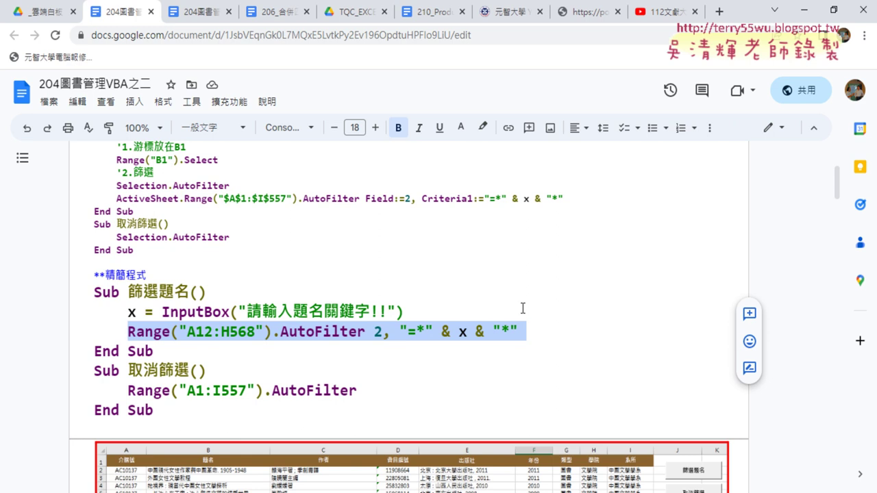
scroll(521, 306, down, 2)
scroll(519, 303, down, 2)
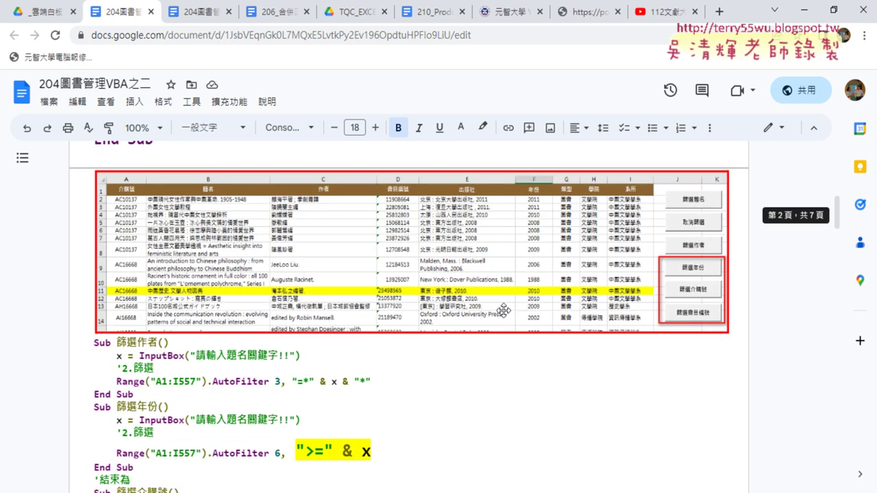
scroll(435, 336, down, 2)
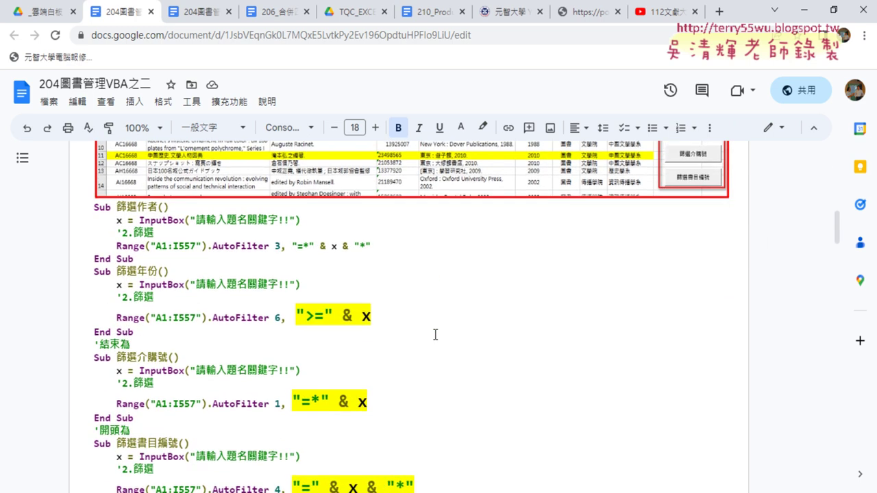
scroll(435, 335, up, 1)
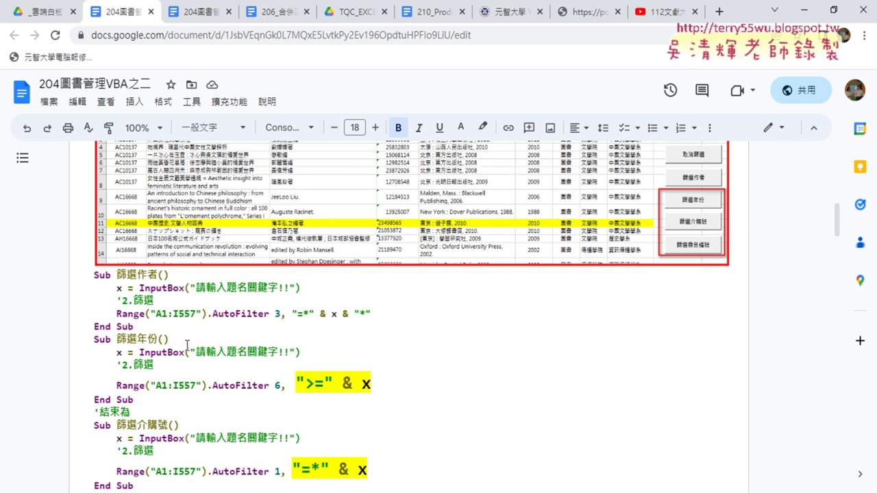
scroll(255, 401, down, 4)
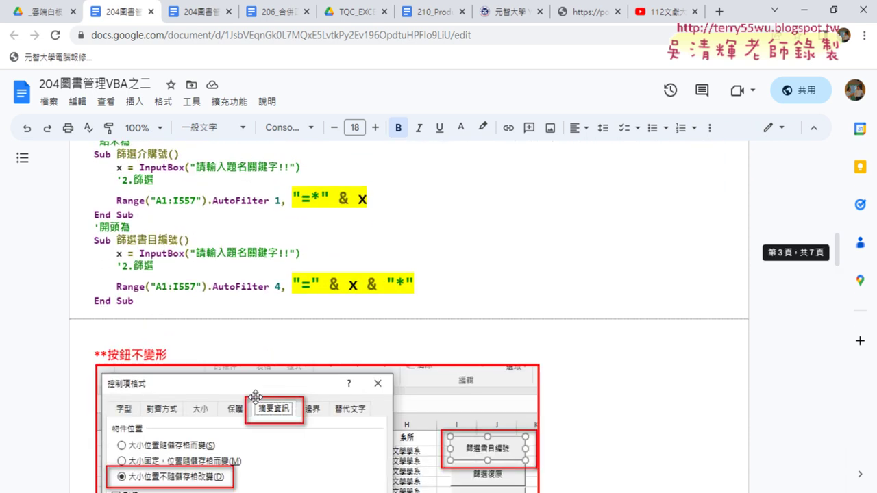
scroll(255, 398, down, 3)
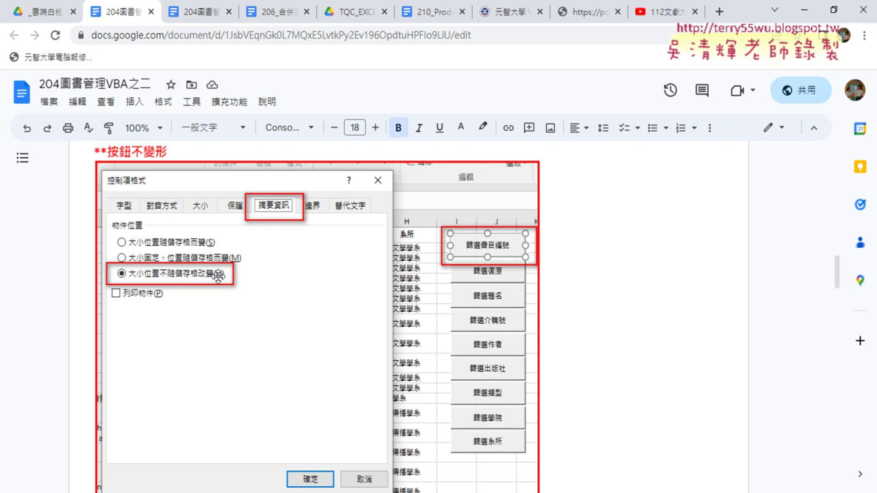
scroll(218, 276, down, 2)
scroll(218, 276, down, 3)
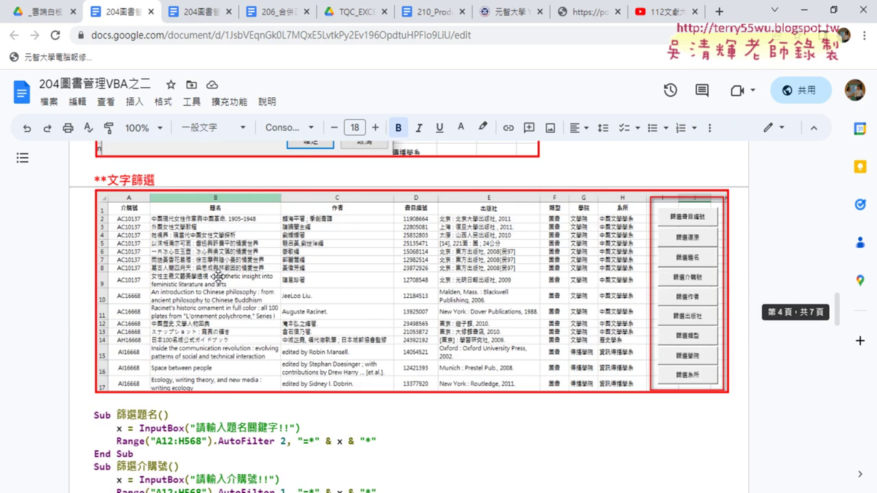
scroll(218, 276, down, 2)
scroll(219, 279, down, 1)
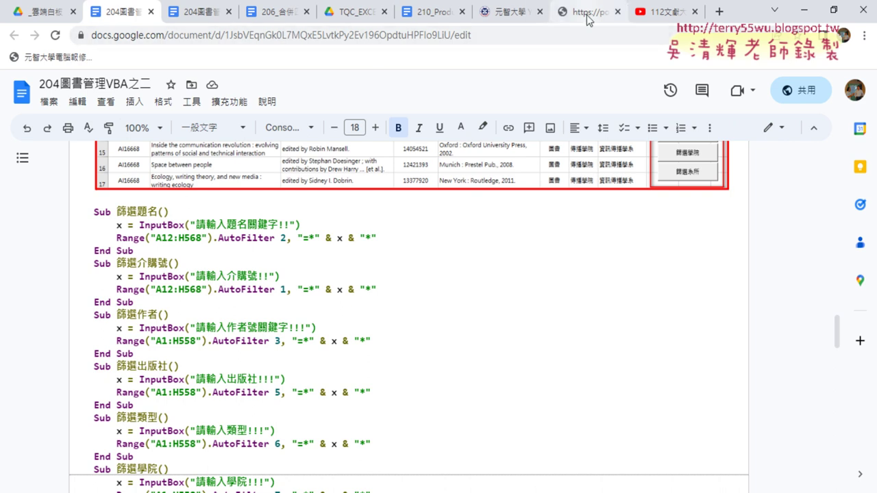
Switch to TQC_EXCEL2016題目.pdf and zoom in on exercise 206 合併第一季至第四季報表
click(349, 11)
scroll(417, 231, down, 3)
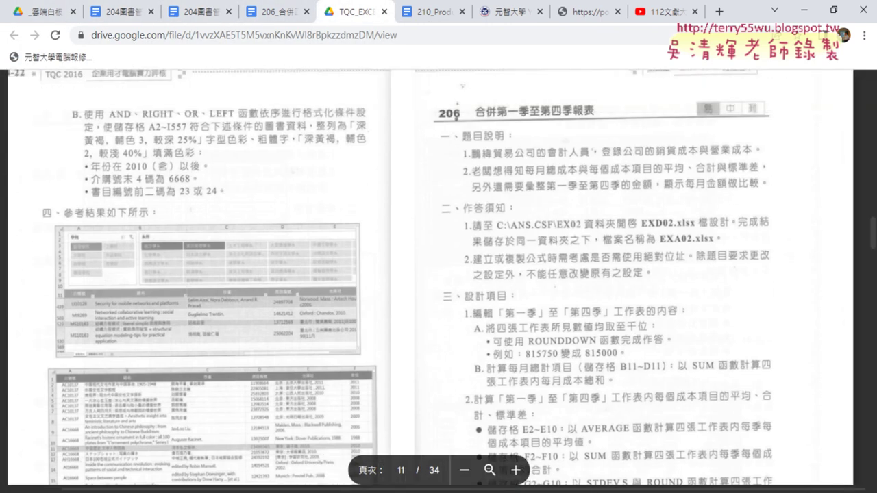
scroll(733, 322, up, 1)
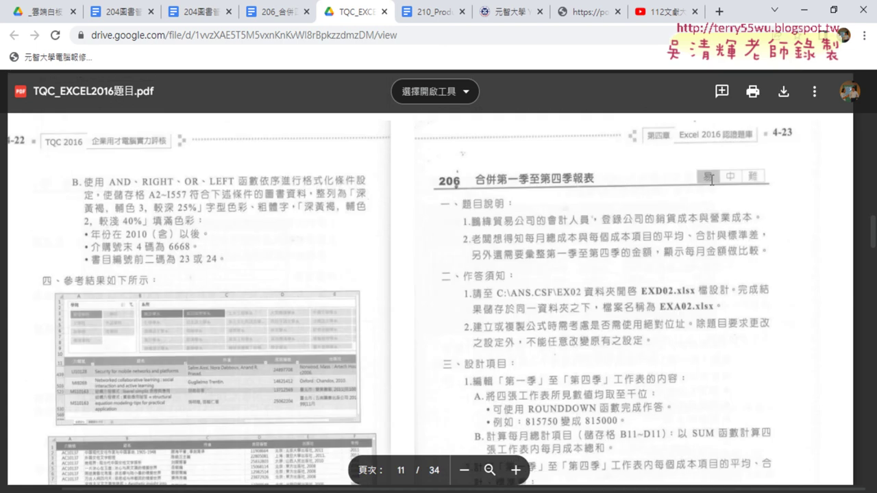
click(523, 472)
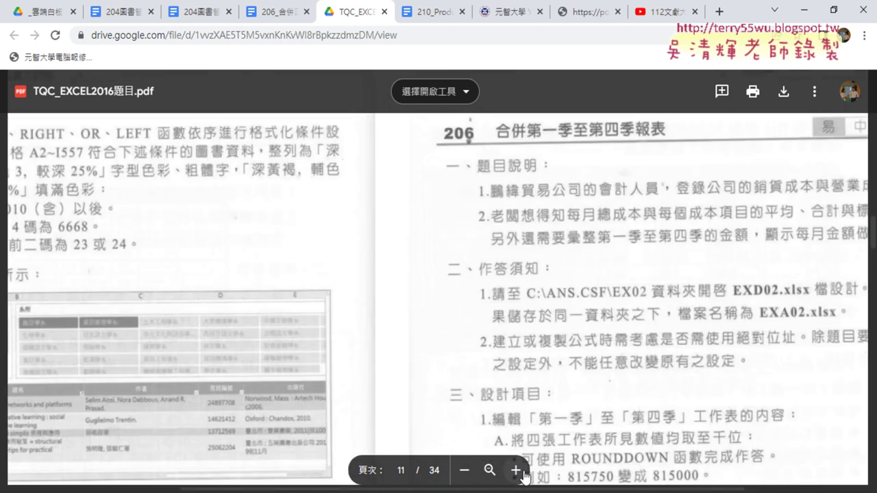
scroll(439, 274, right, 3)
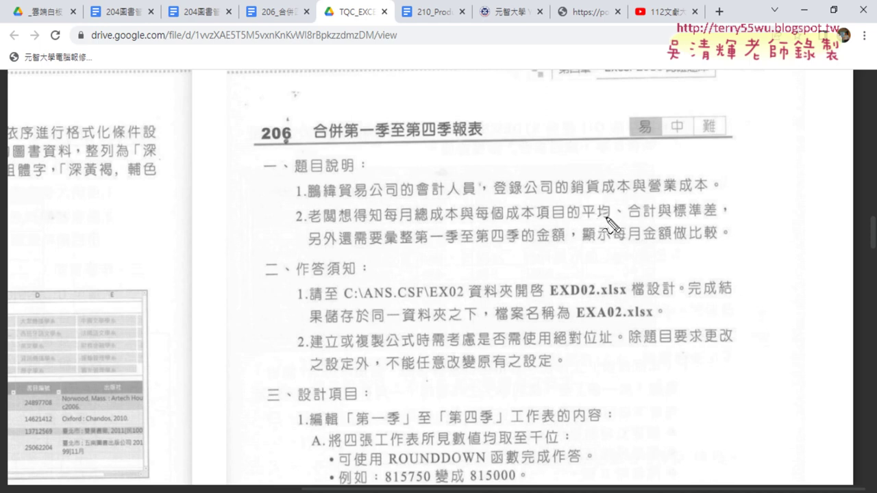
Circle 平均, 合計, 標準差 and underline 第一季至第四季, 每月金額, 比較 in red, then clear the ink
drag(611, 222, 710, 228)
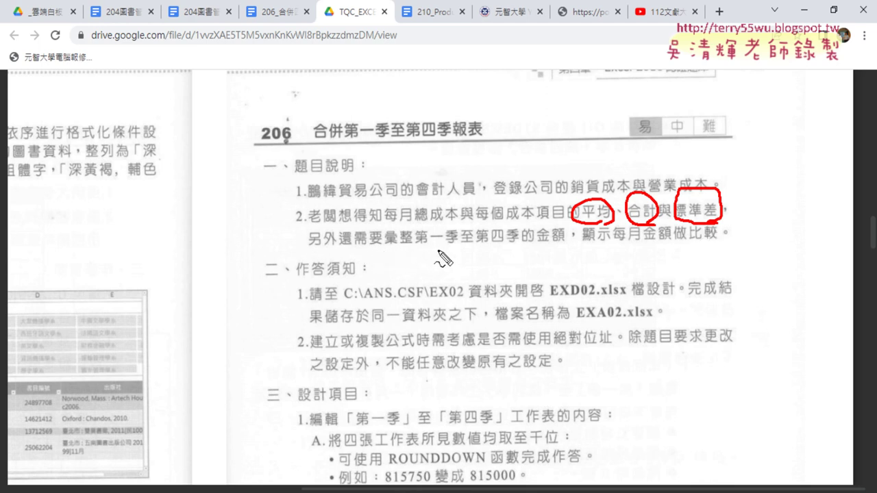
drag(417, 243, 521, 245)
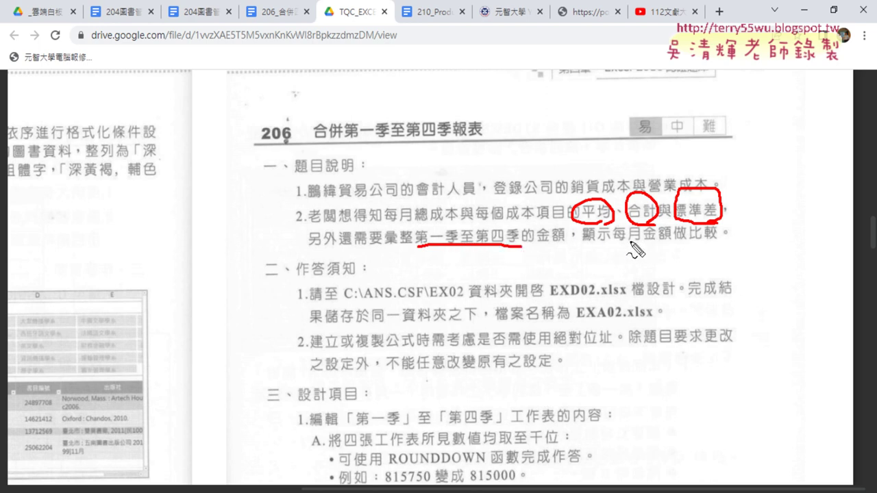
drag(615, 241, 722, 237)
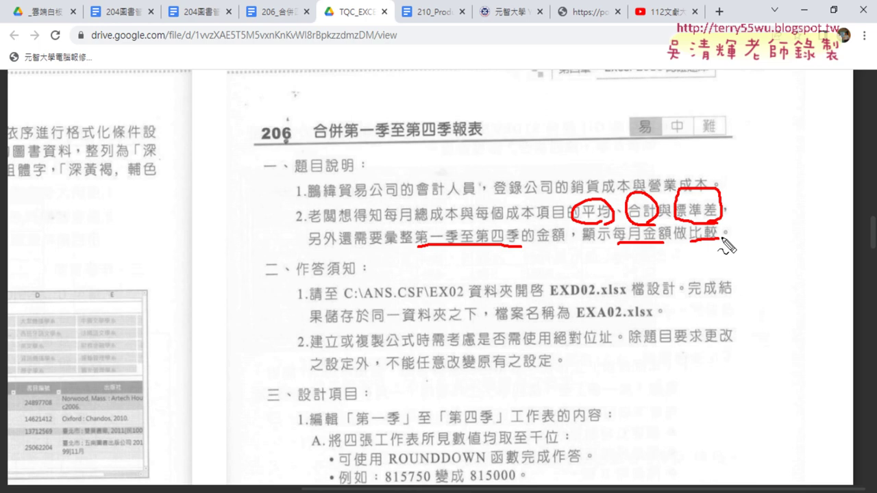
key(Escape)
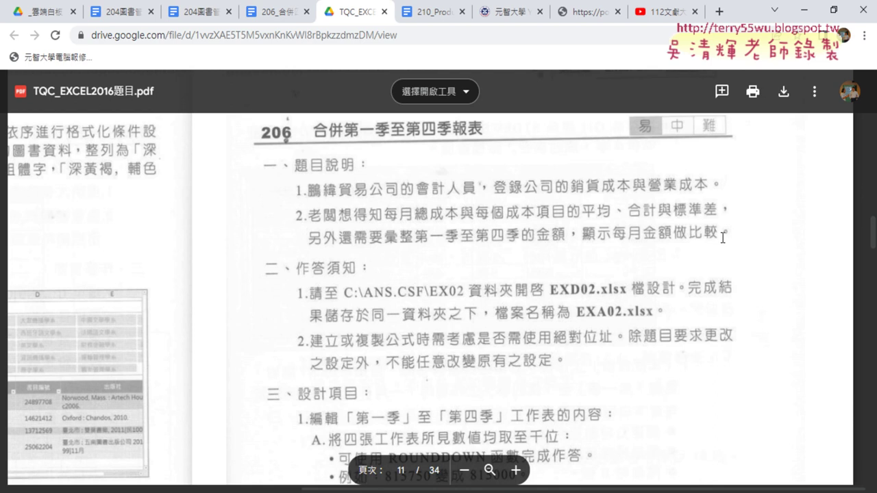
Bring the 208 File Explorer window to the front
scroll(723, 238, down, 2)
scroll(723, 238, up, 1)
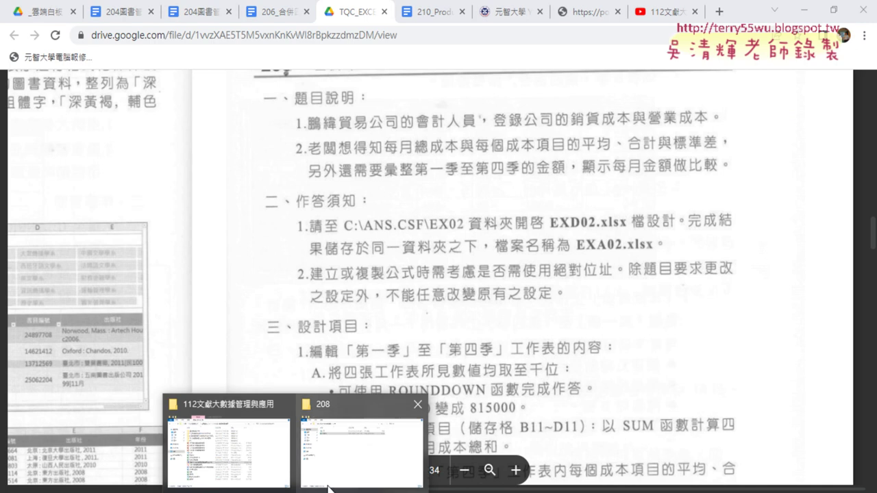
click(329, 486)
Go up to TQC_EXCEL2016練習檔 and open folder 206's EXD02, closing the wrong Score List window
click(172, 54)
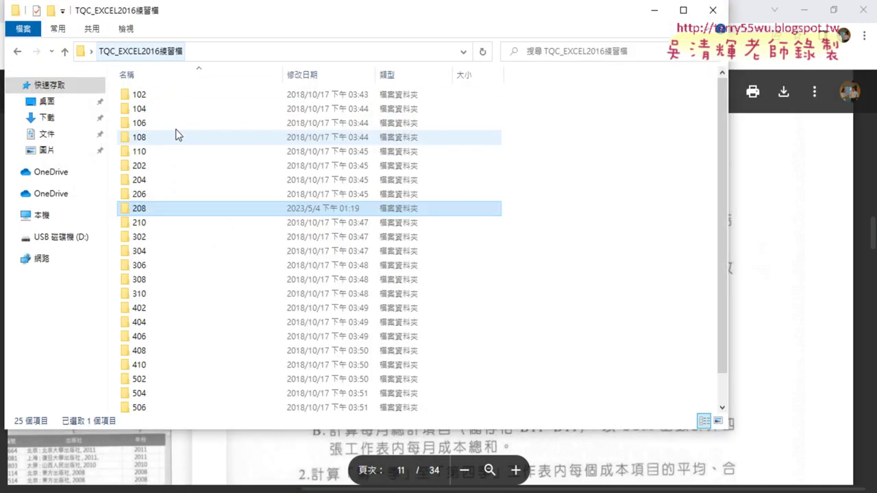
double_click(146, 192)
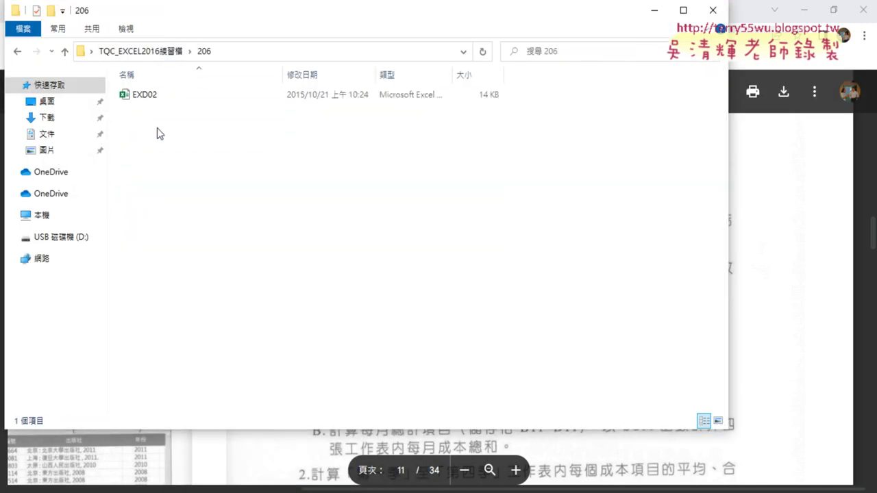
double_click(145, 94)
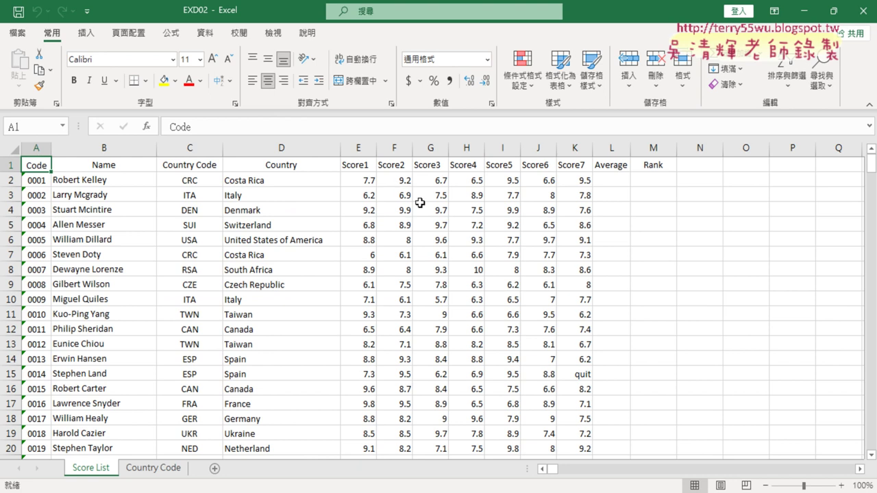
click(445, 290)
click(861, 11)
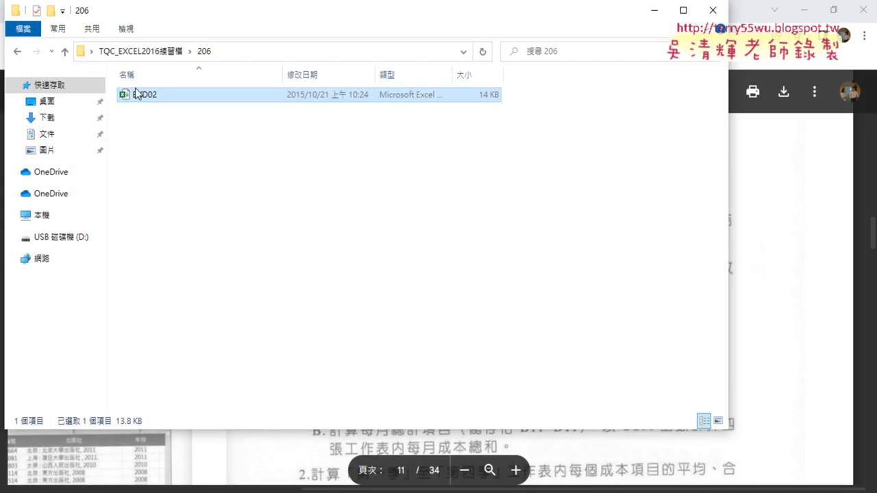
double_click(135, 93)
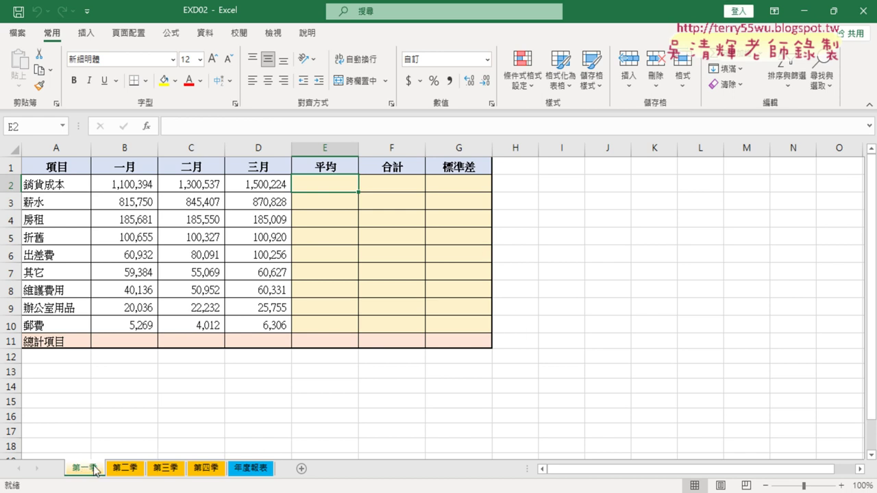
Flip through the 第二季, 第三季 and 第四季 sheets and return to 第一季
click(125, 473)
click(164, 471)
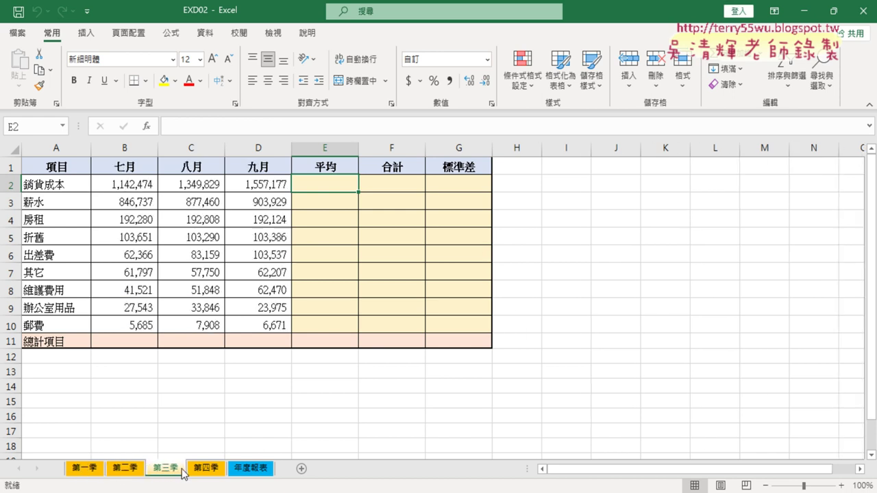
click(204, 472)
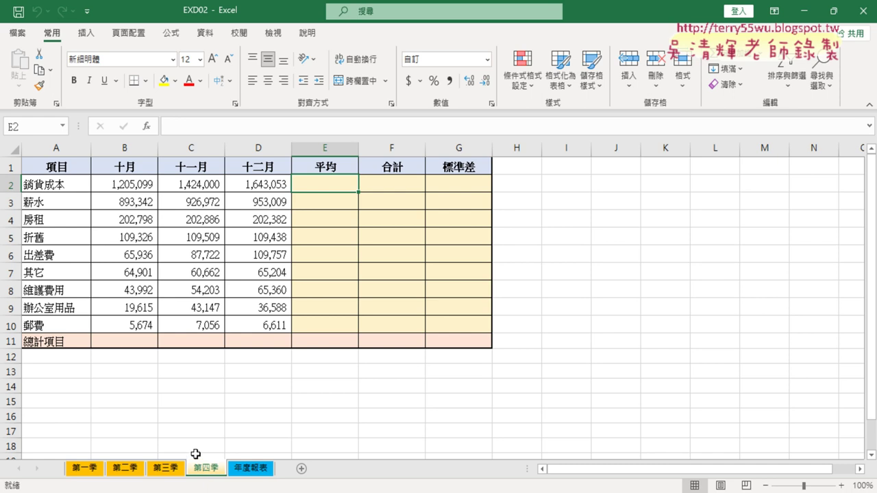
click(88, 470)
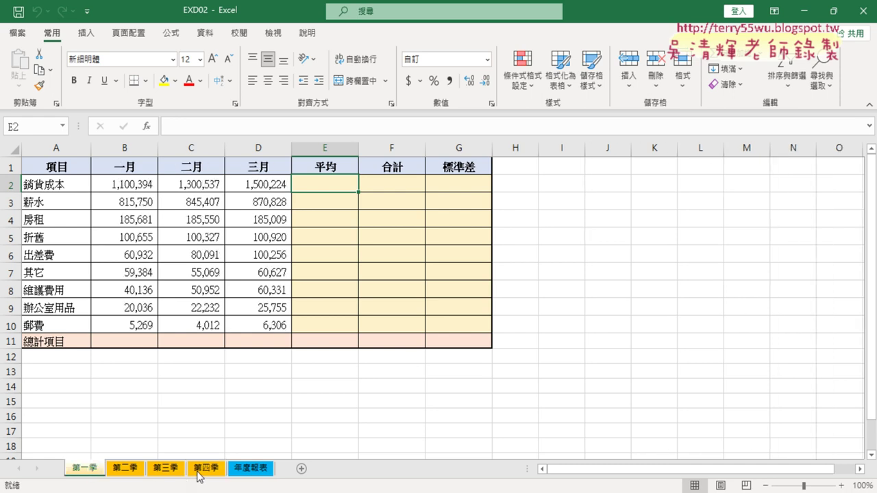
Review the column A cost items and sample values in B3, C3, B4 and B5
drag(61, 185, 59, 323)
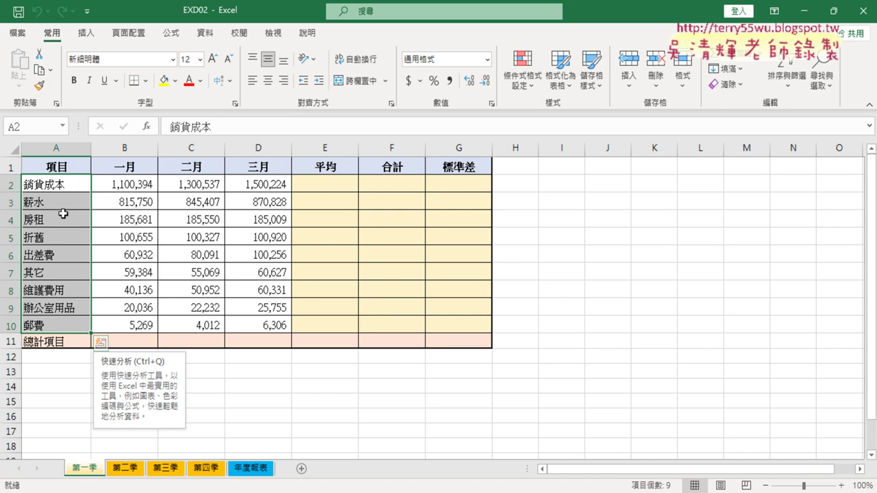
click(69, 184)
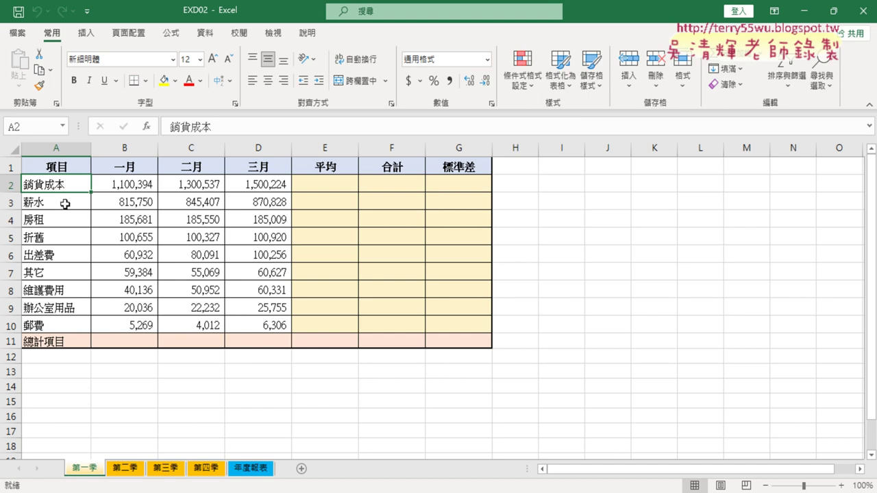
click(65, 205)
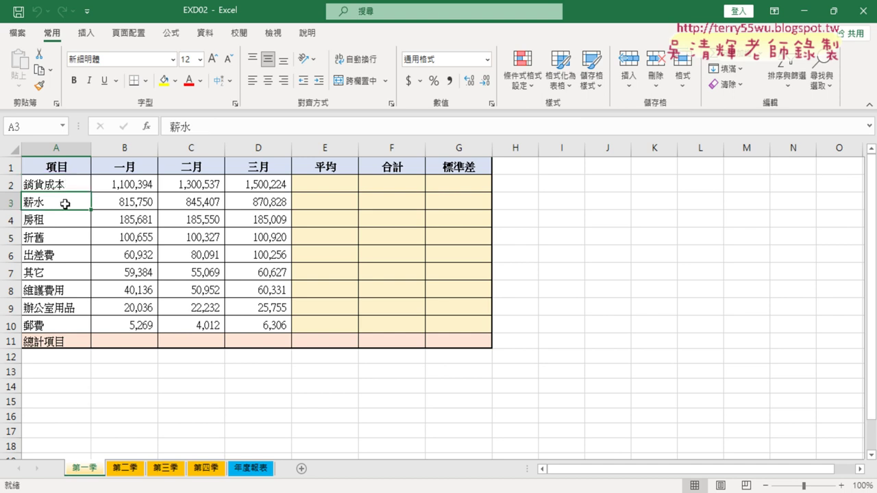
click(144, 202)
click(192, 202)
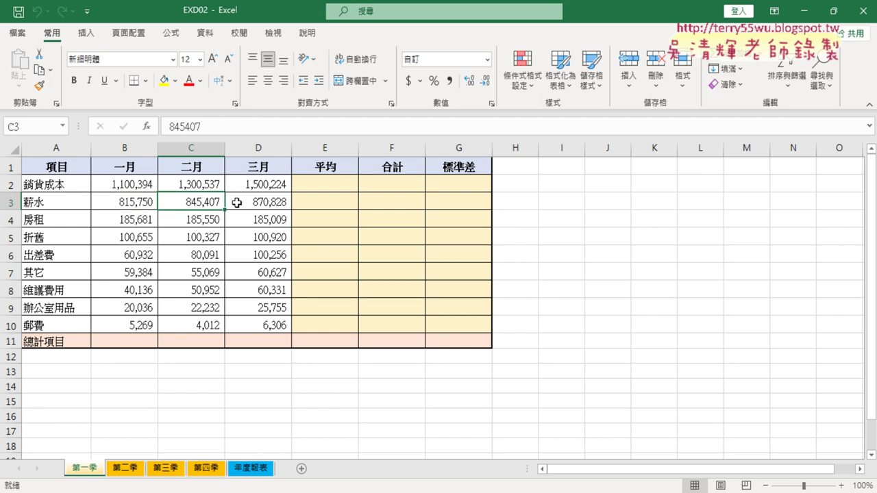
click(119, 224)
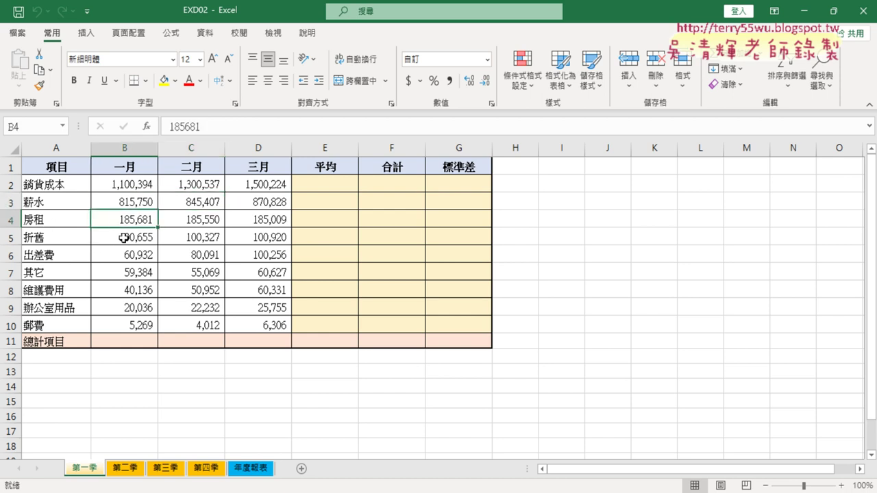
click(123, 238)
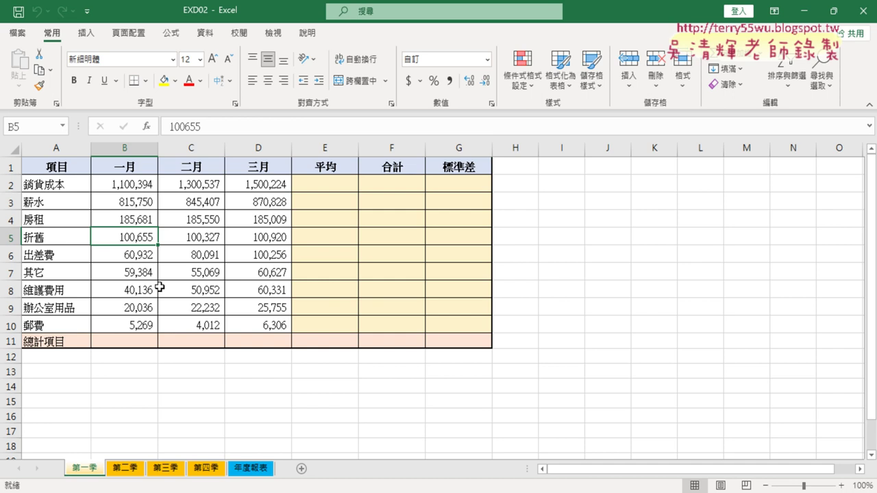
Highlight E2:G10 for averages, totals and standard deviations, plus the B11:D11 totals row
mouse_move(328, 182)
mouse_down()
mouse_move(472, 304)
mouse_move(472, 323)
mouse_up()
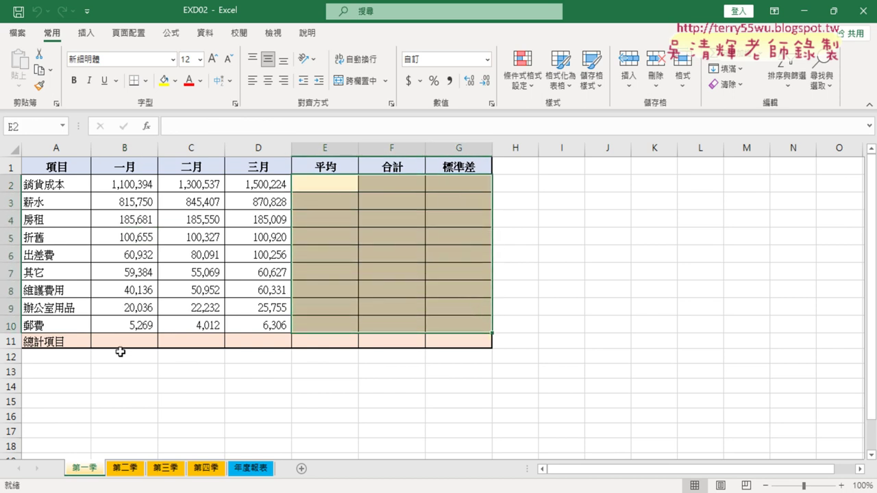
drag(120, 341, 256, 348)
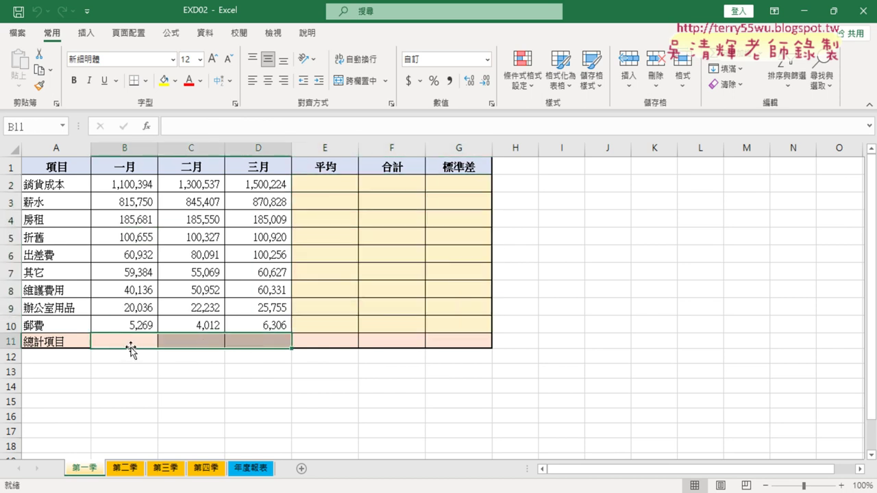
drag(120, 343, 248, 344)
click(336, 177)
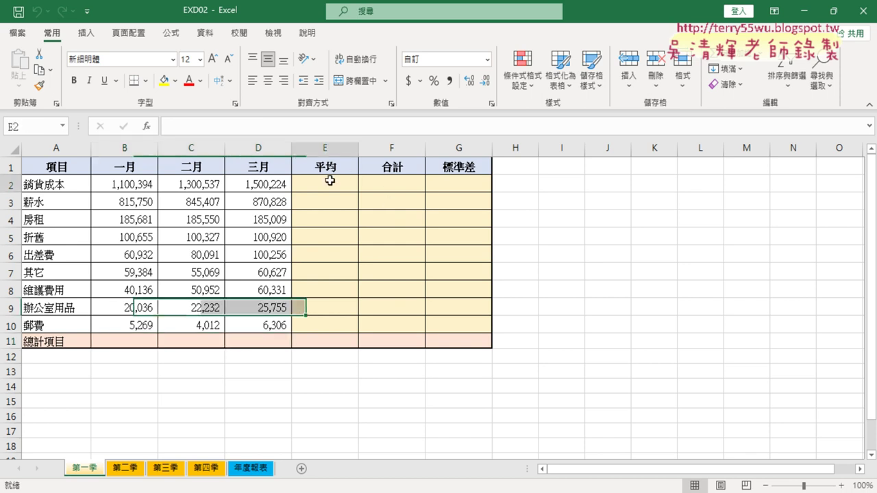
click(387, 184)
click(452, 183)
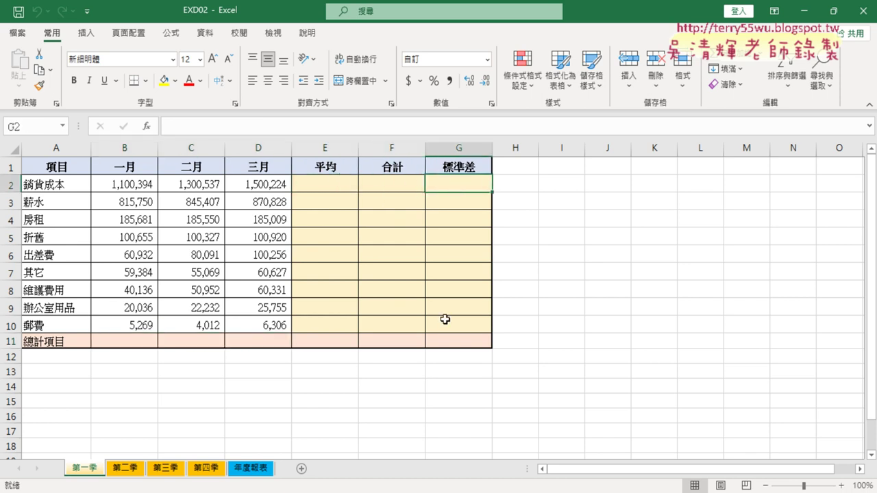
Check the 第二季 to 第四季 sheets again and come back to 第一季
click(126, 472)
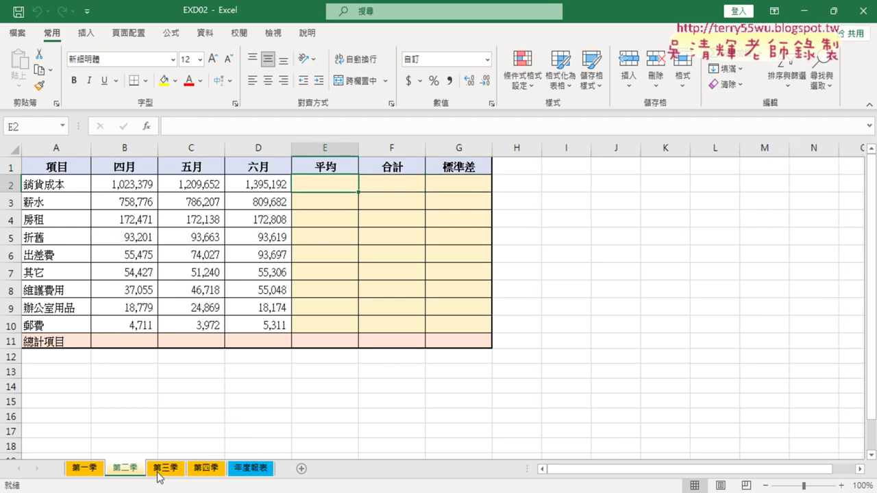
click(165, 473)
click(210, 476)
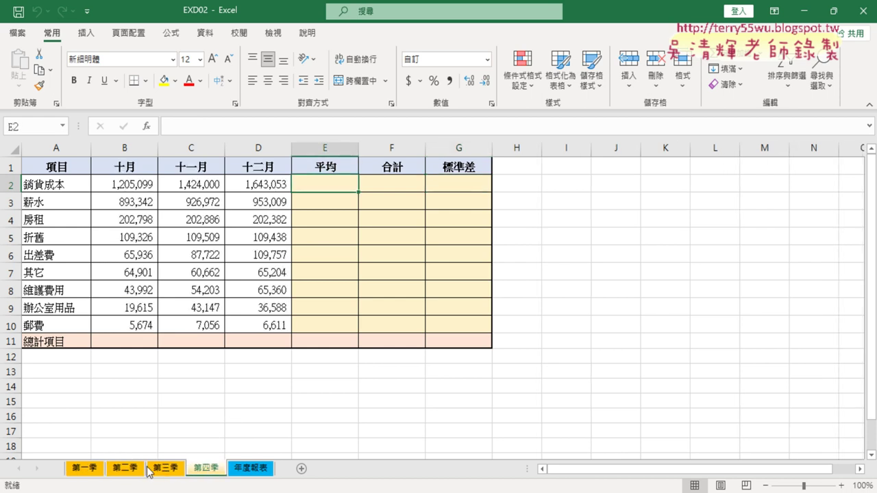
click(84, 470)
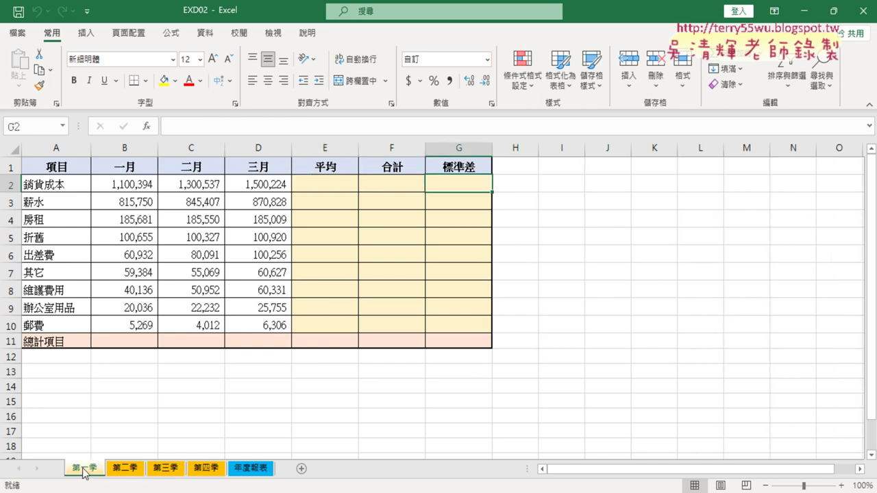
Group the four quarterly sheets, ungroup them via 年度報表 and 第一季, then return to the PDF
shift+click(209, 473)
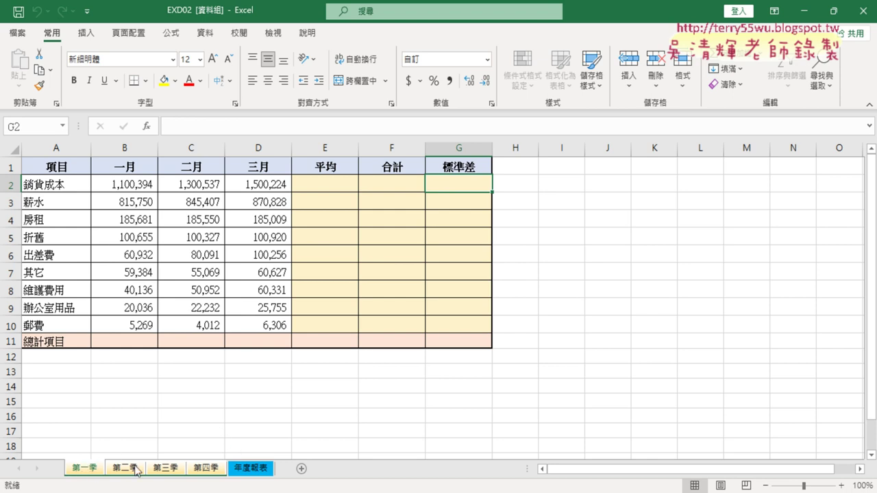
click(261, 471)
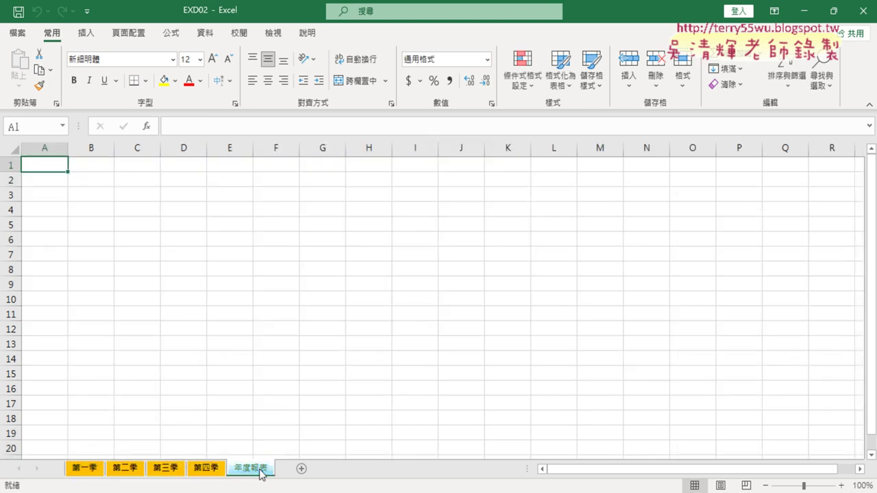
click(94, 470)
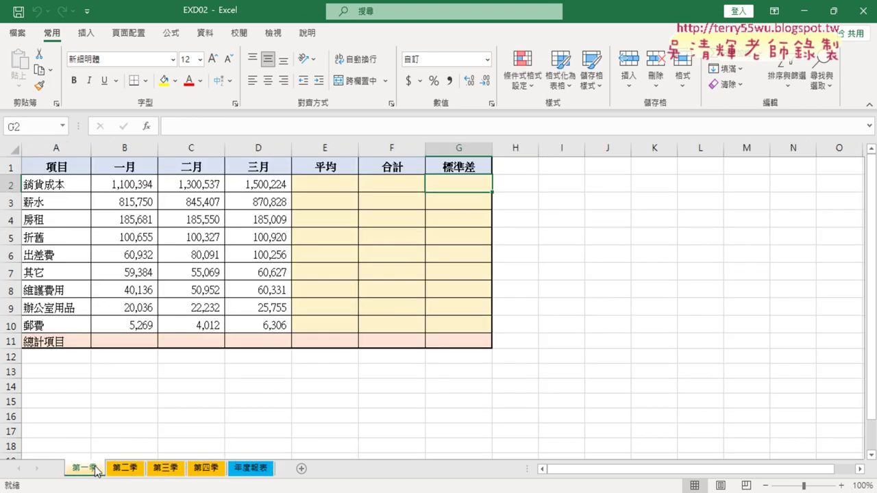
key(alt+Tab)
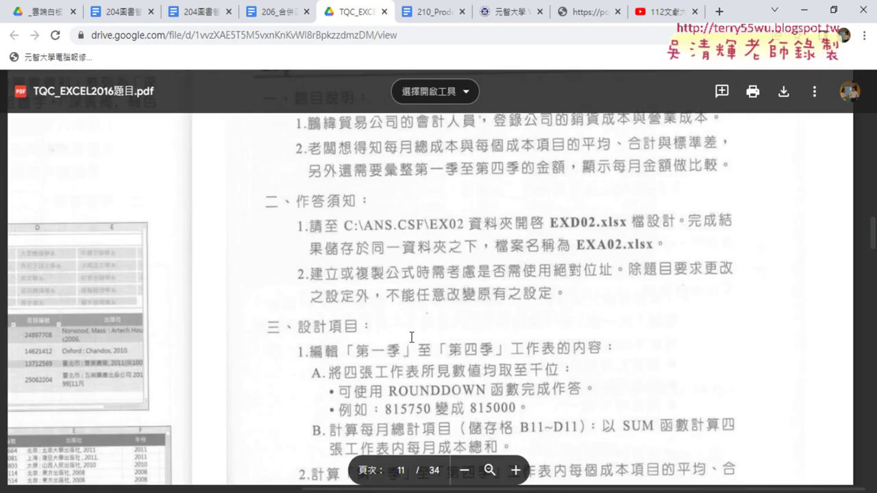
Scroll the exam PDF down to page 11's reference result table
scroll(411, 337, down, 1)
scroll(429, 301, down, 1)
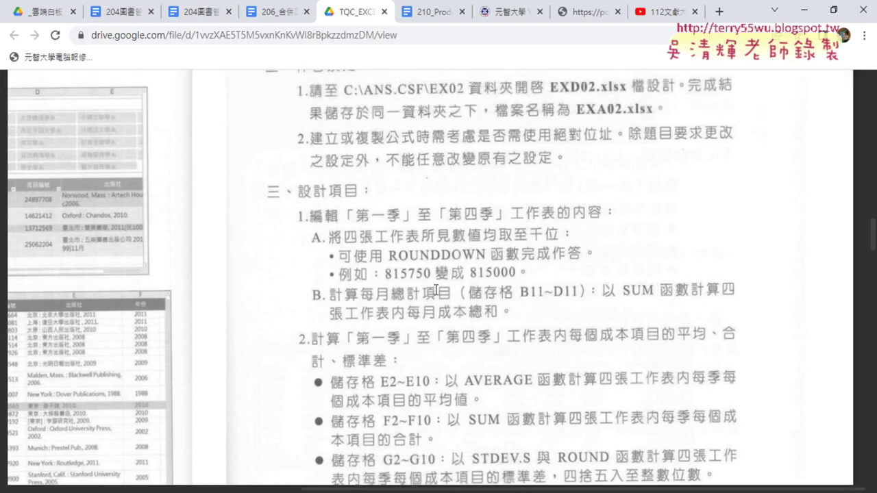
scroll(436, 291, down, 1)
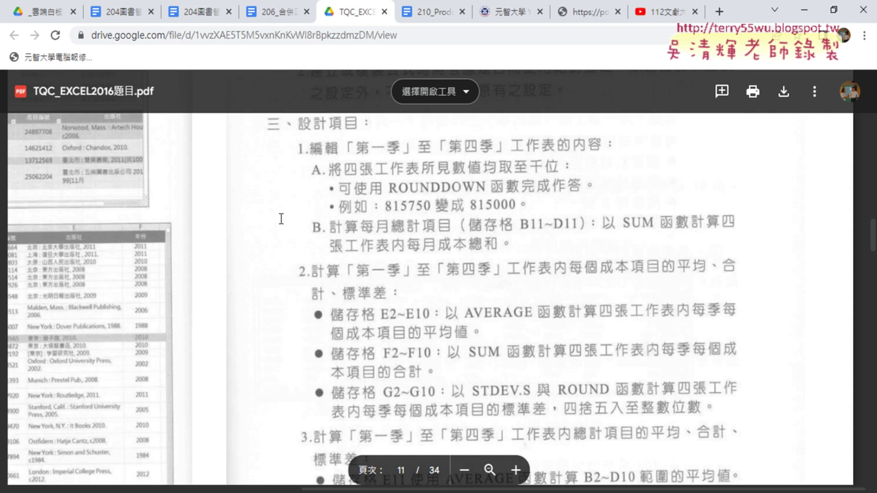
scroll(286, 300, down, 3)
scroll(335, 305, down, 1)
scroll(334, 305, down, 4)
scroll(334, 305, down, 4)
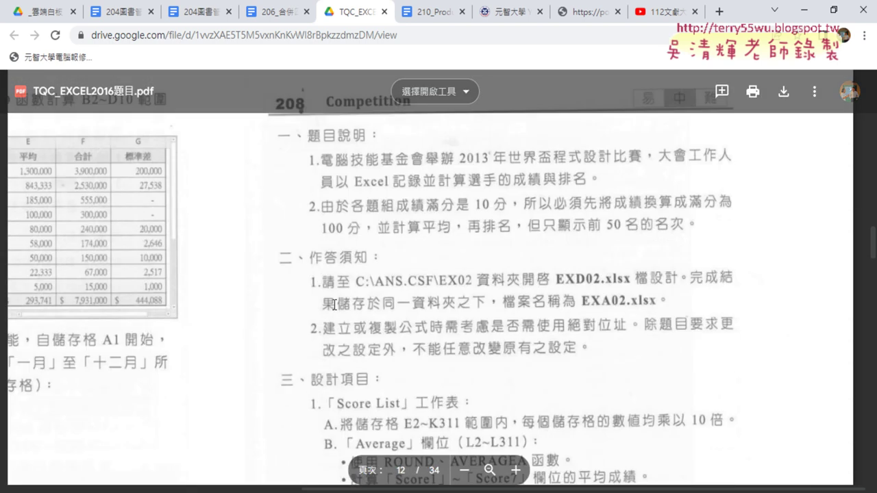
drag(596, 491, 334, 475)
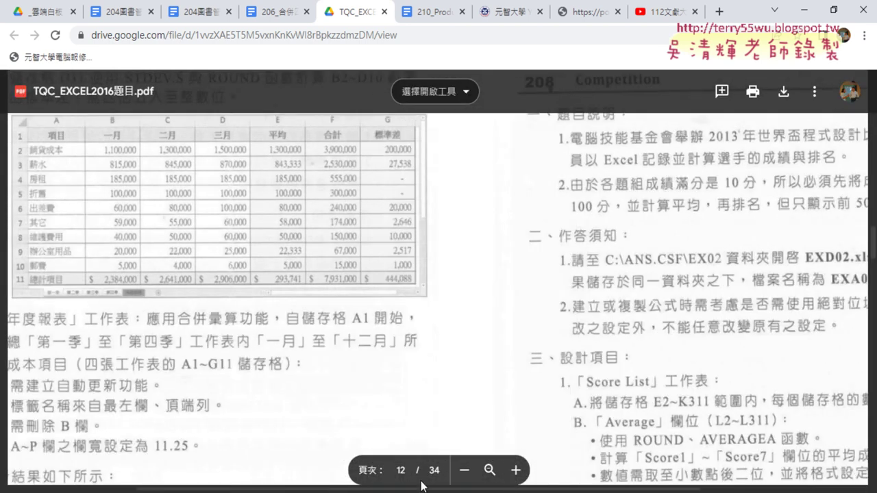
scroll(329, 397, down, 2)
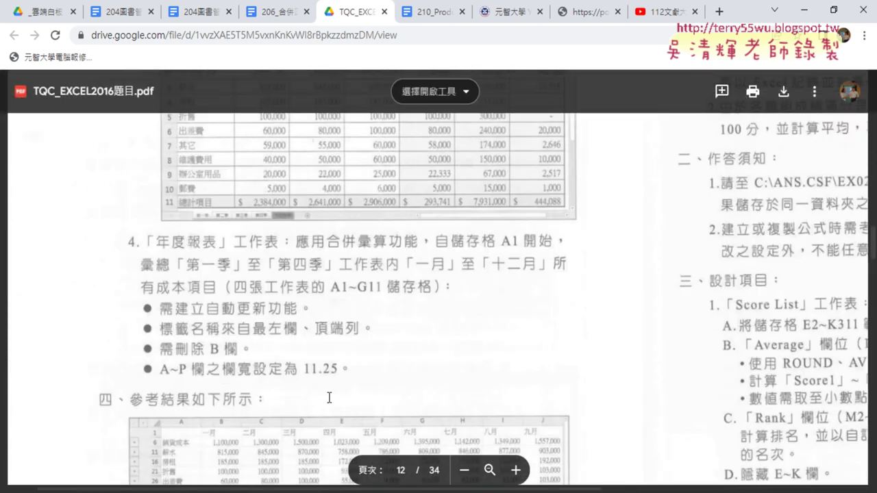
Scroll back up and centre the 設計項目 section with the 815750 → 815000 example
scroll(329, 397, up, 2)
scroll(329, 398, up, 5)
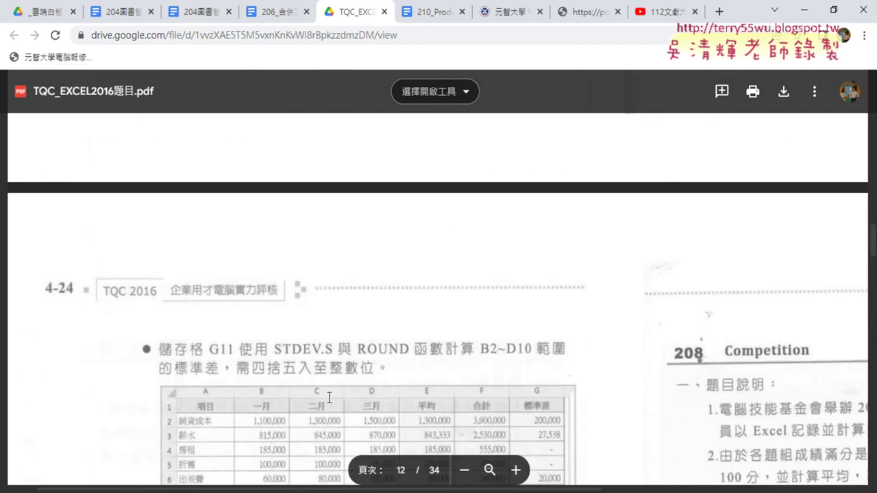
scroll(329, 397, up, 4)
scroll(329, 398, up, 2)
scroll(330, 397, up, 2)
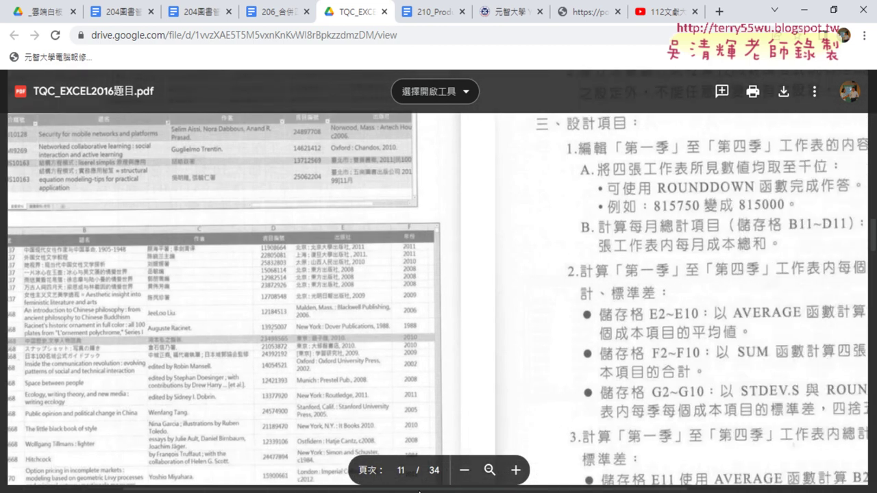
drag(334, 490, 577, 490)
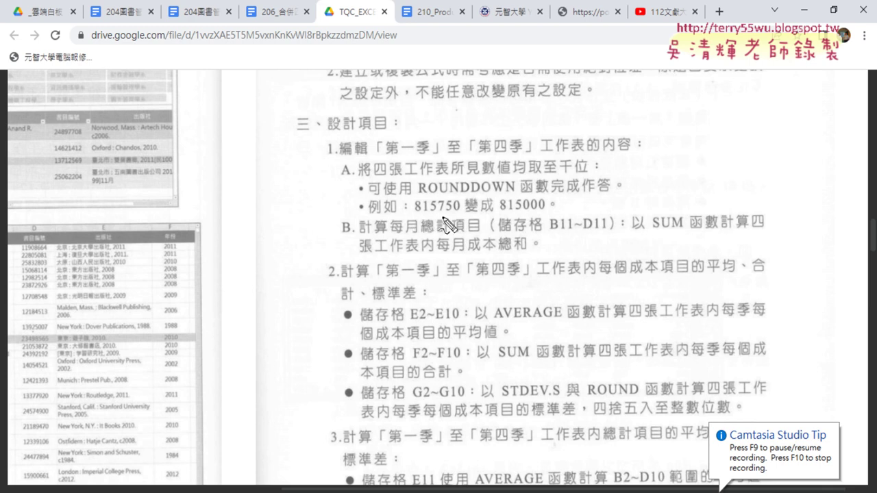
With the screen pen, underline 815750 and 815000, mark ROUNDDOWN, and underline B11
click(418, 214)
drag(418, 214, 460, 215)
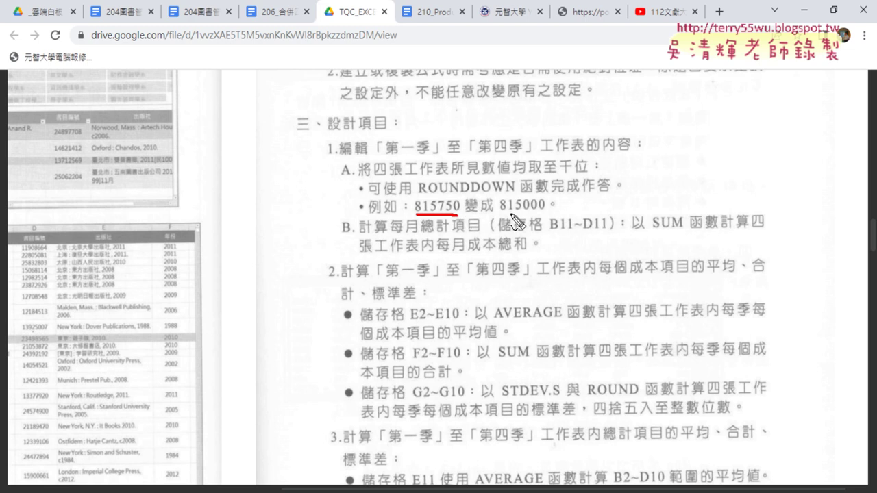
drag(501, 214, 544, 214)
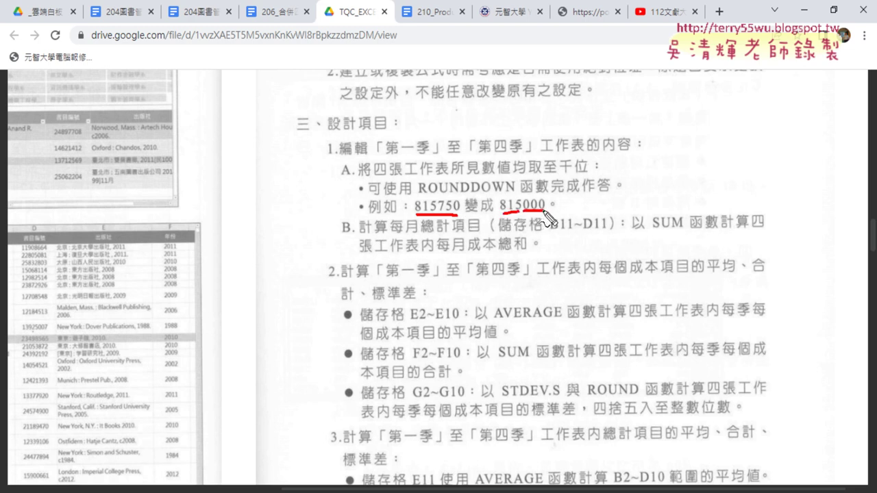
mouse_move(424, 197)
mouse_down()
mouse_move(463, 195)
mouse_move(416, 179)
mouse_move(413, 196)
mouse_up()
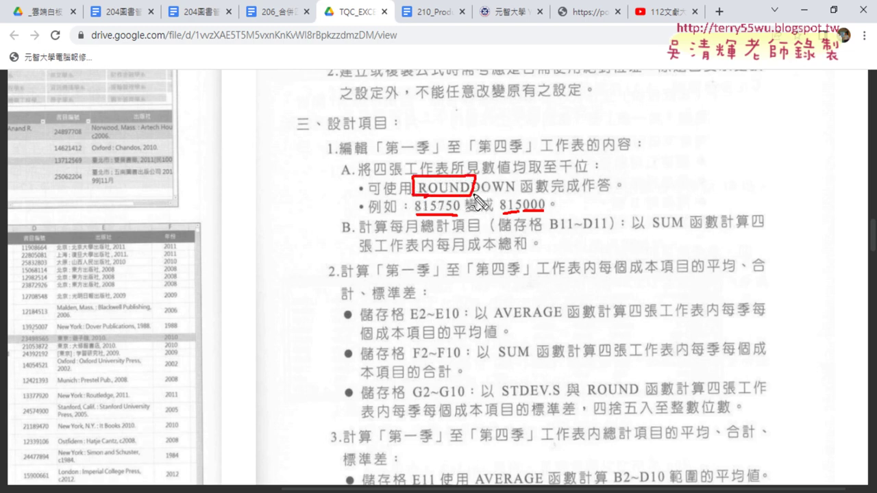
drag(472, 194, 514, 195)
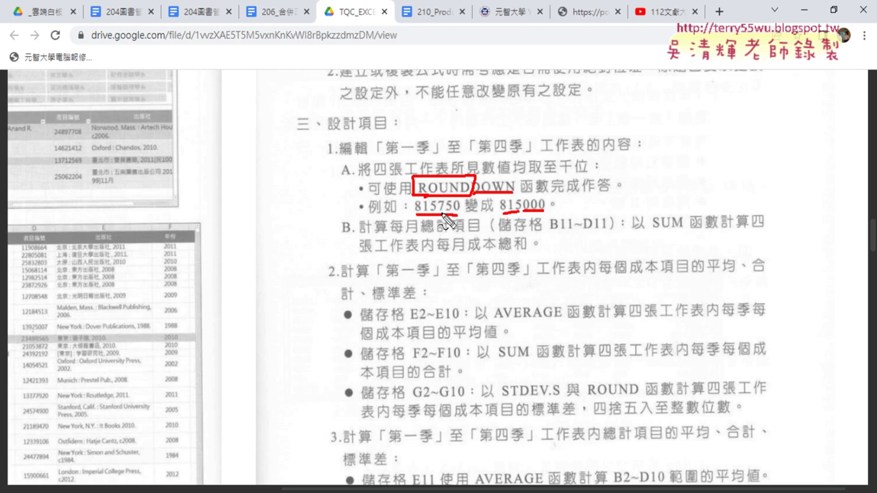
drag(437, 205, 461, 205)
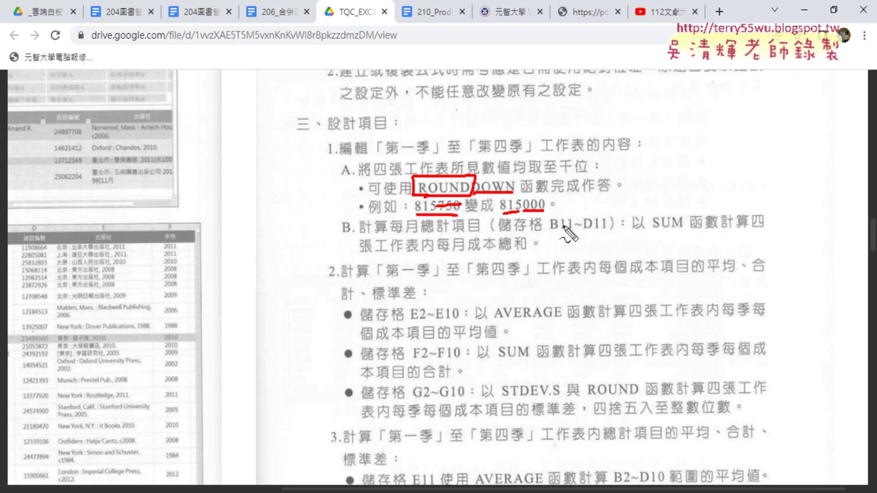
drag(550, 236, 617, 234)
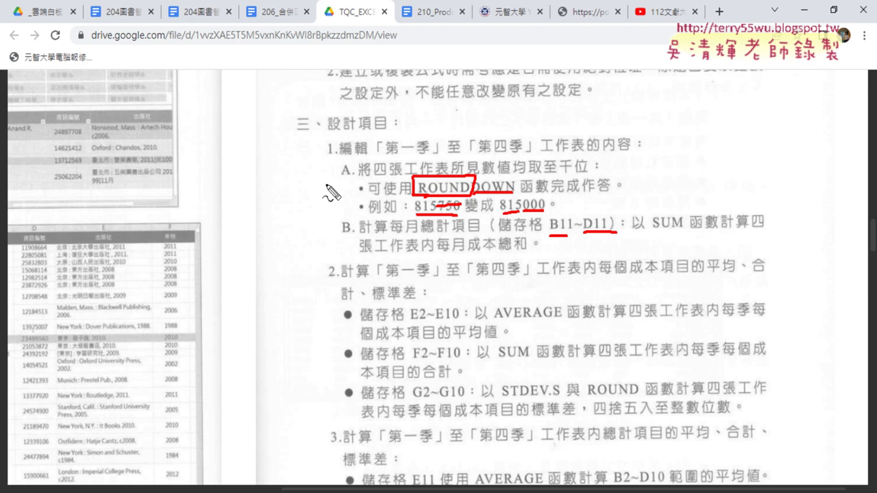
drag(335, 179, 350, 175)
Clear the pen annotations and minimize Chrome to return to Excel
key(Escape)
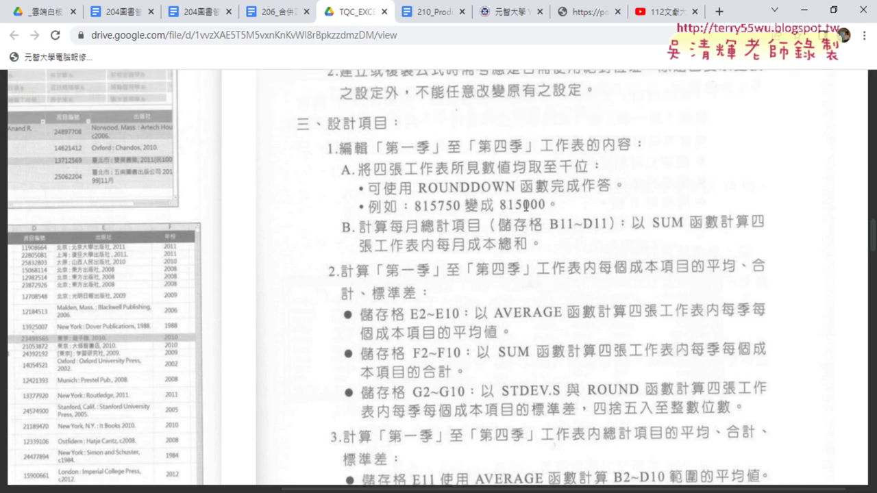
click(803, 10)
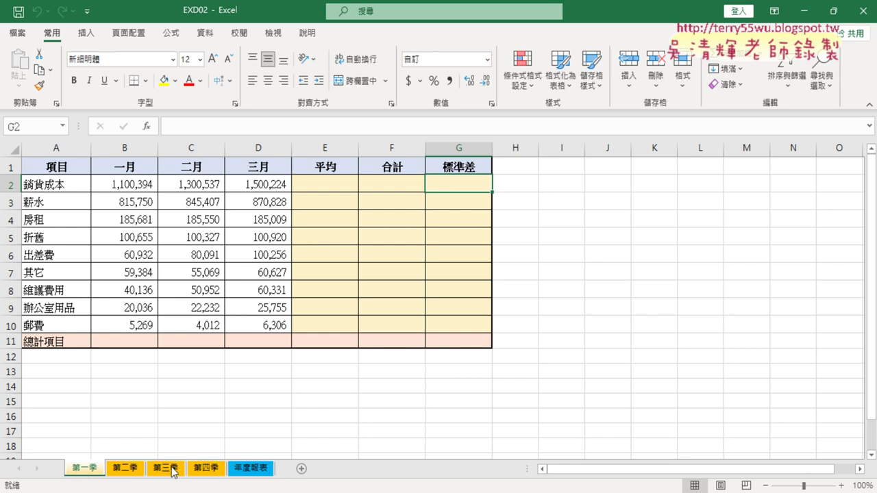
shift+click(209, 470)
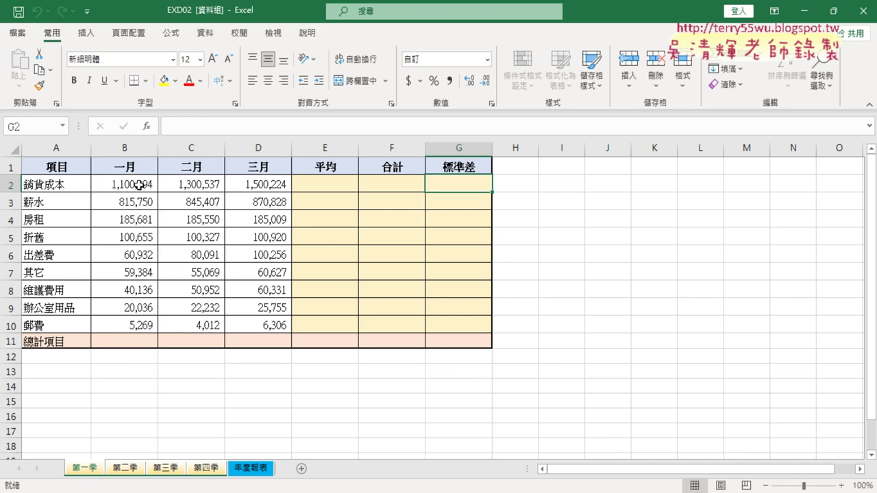
click(139, 185)
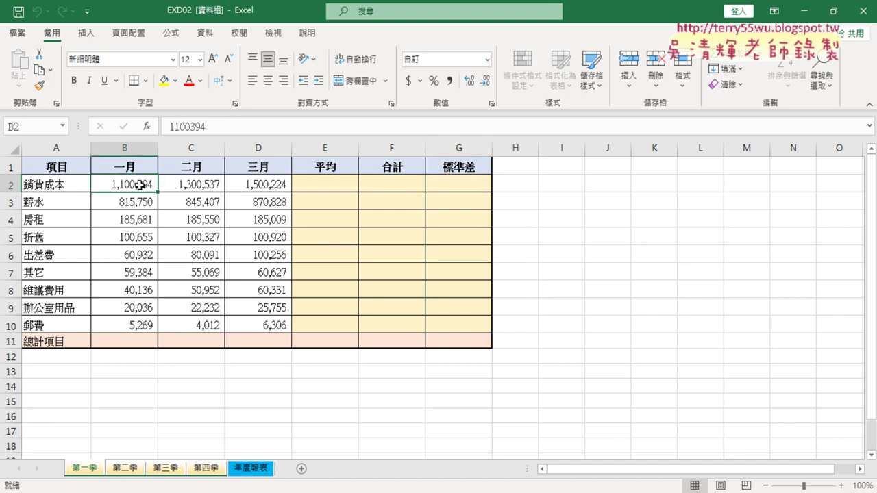
double_click(141, 185)
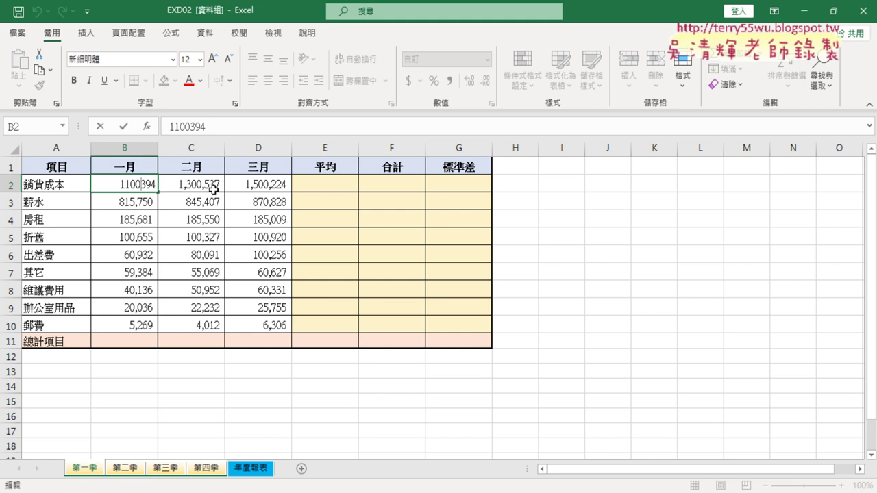
key(Delete)
key(Delete)
key(Delete)
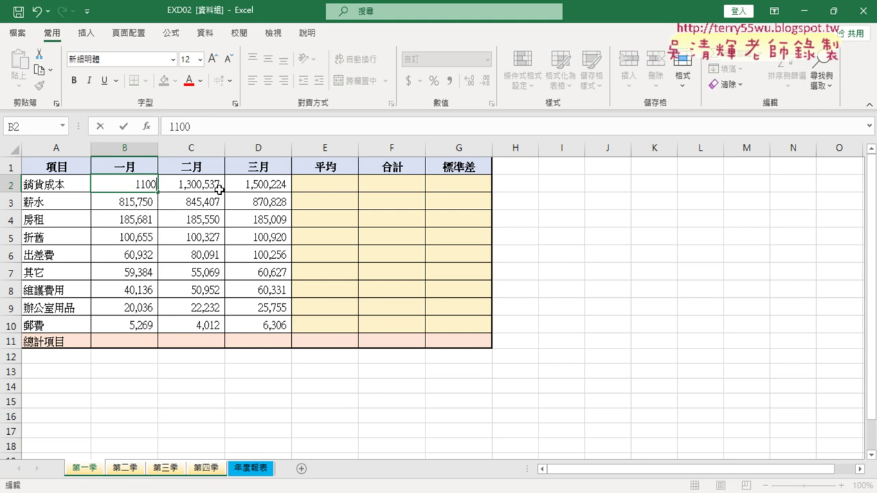
text(000)
key(ctrl+z)
key(ctrl+y)
key(ctrl+z)
key(ctrl+y)
key(ctrl+z)
key(Escape)
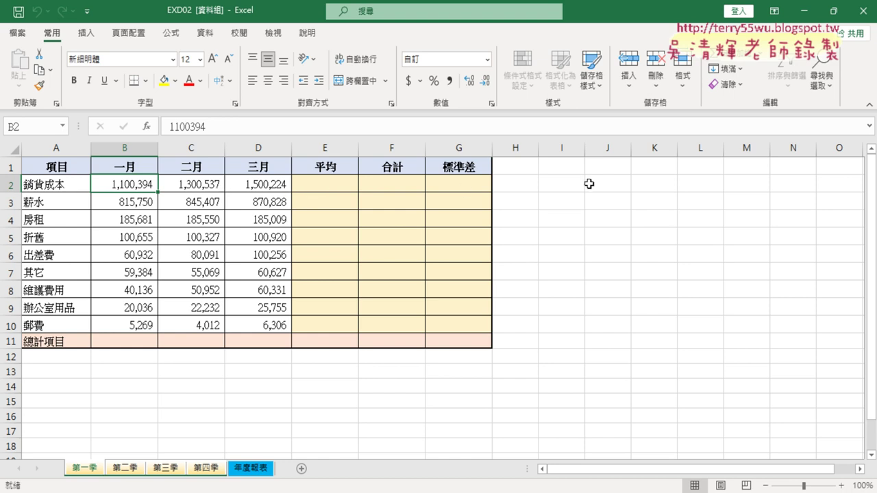
click(566, 184)
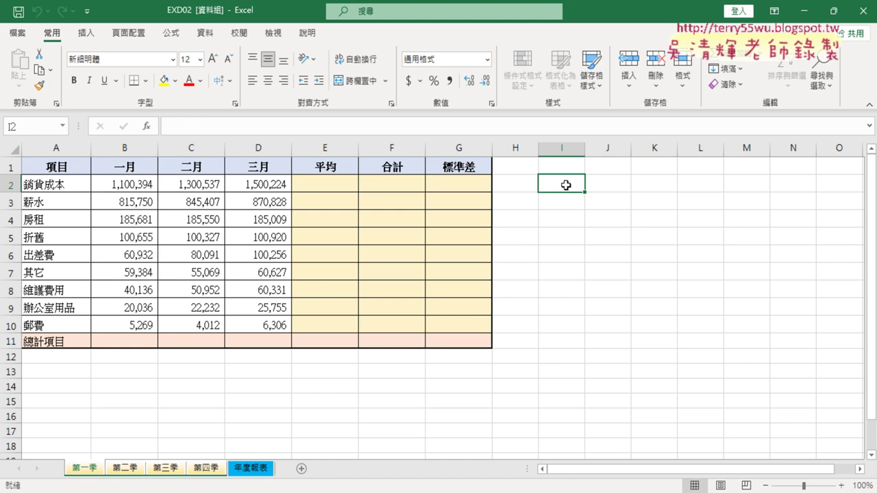
Open Insert Function for I2 and list the 數學與三角函數 category
click(146, 126)
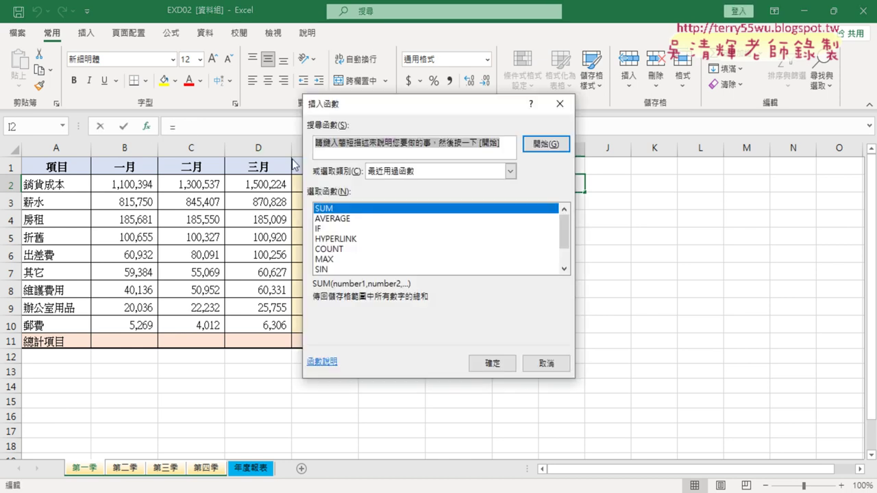
click(416, 172)
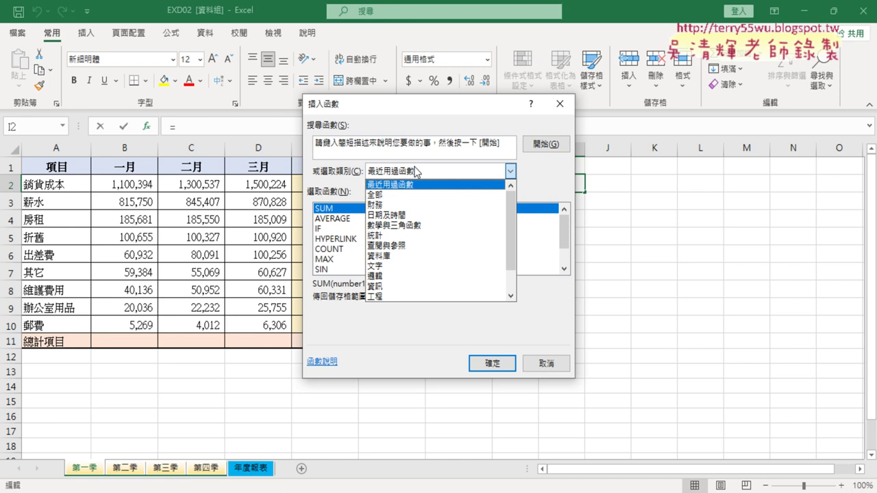
click(400, 227)
click(564, 269)
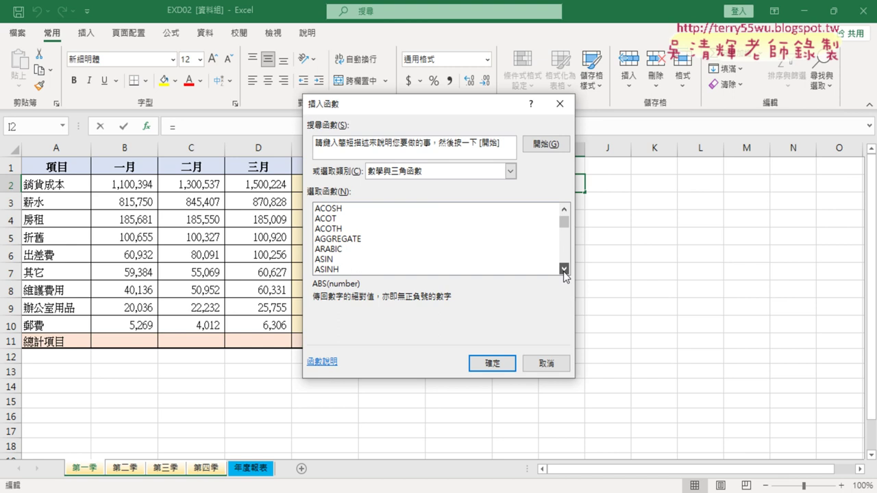
click(563, 270)
click(563, 271)
scroll(566, 259, down, 15)
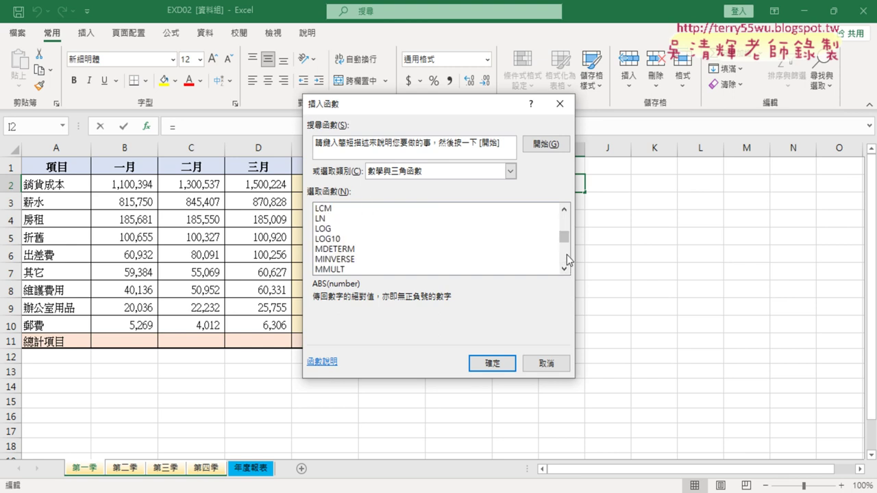
click(565, 269)
click(565, 268)
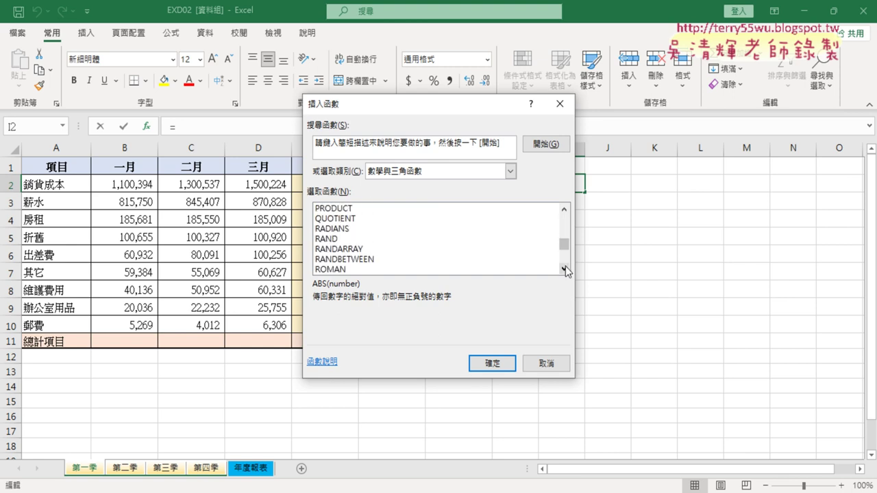
click(565, 268)
click(565, 269)
Select ROUNDDOWN and open its 函數說明 online help
click(323, 261)
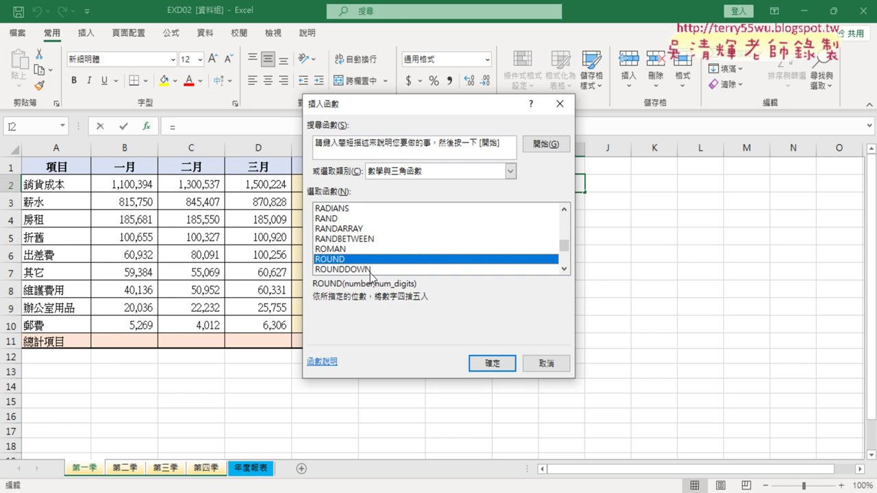
click(371, 271)
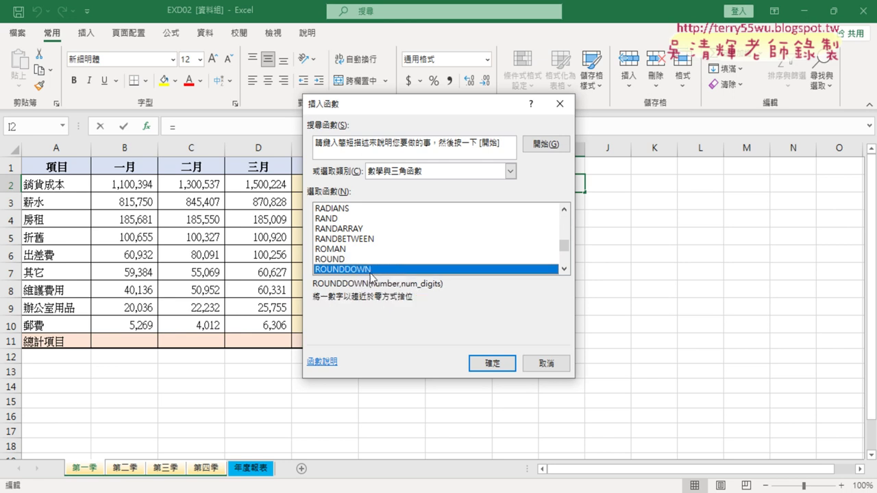
click(322, 363)
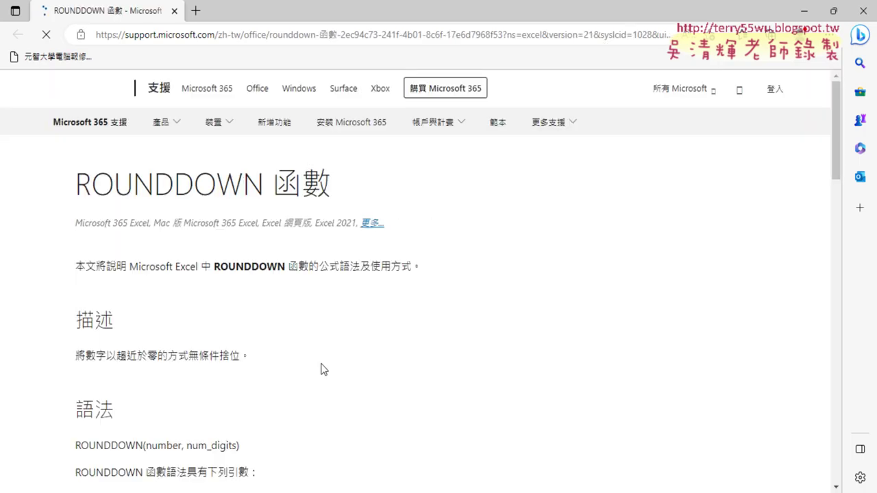
Highlight the number argument in the ROUNDDOWN(number, num_digits) syntax line
scroll(323, 370, down, 2)
scroll(322, 369, down, 3)
scroll(321, 369, down, 2)
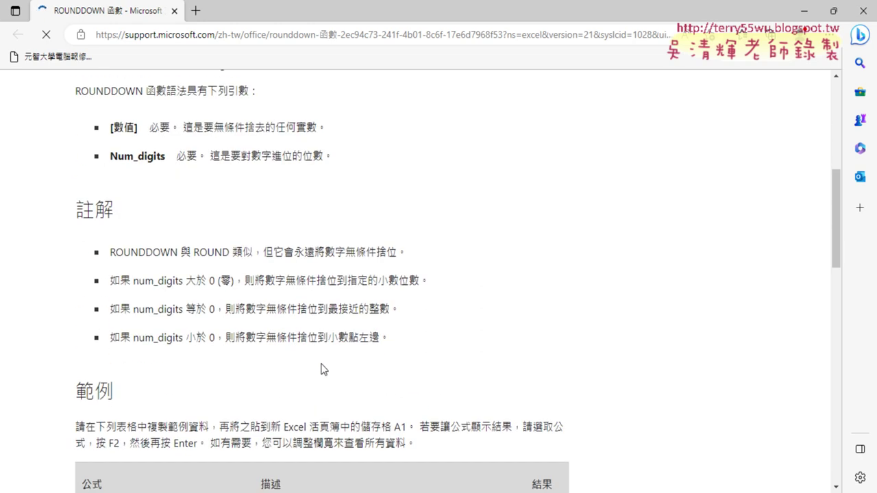
scroll(305, 339, up, 3)
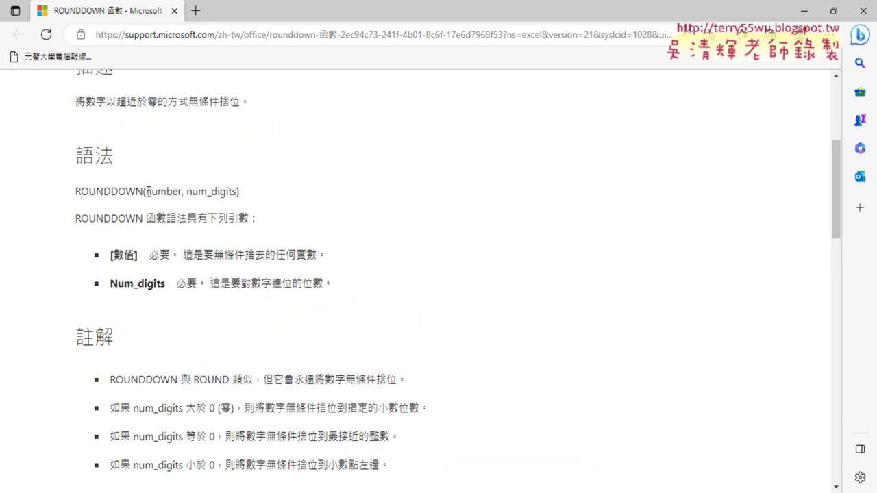
drag(146, 192, 239, 192)
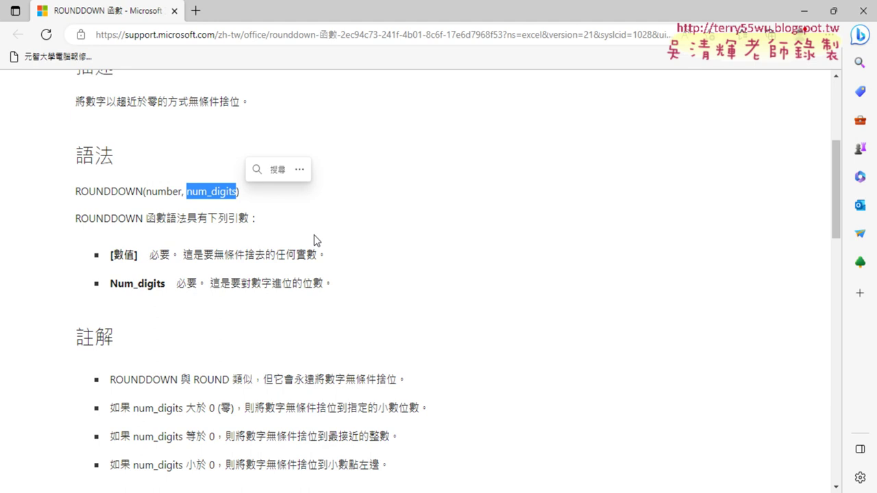
Highlight 31415.92654 and the -2 argument in the last example, then close the help page
scroll(314, 240, down, 2)
scroll(314, 240, down, 1)
scroll(314, 240, down, 1)
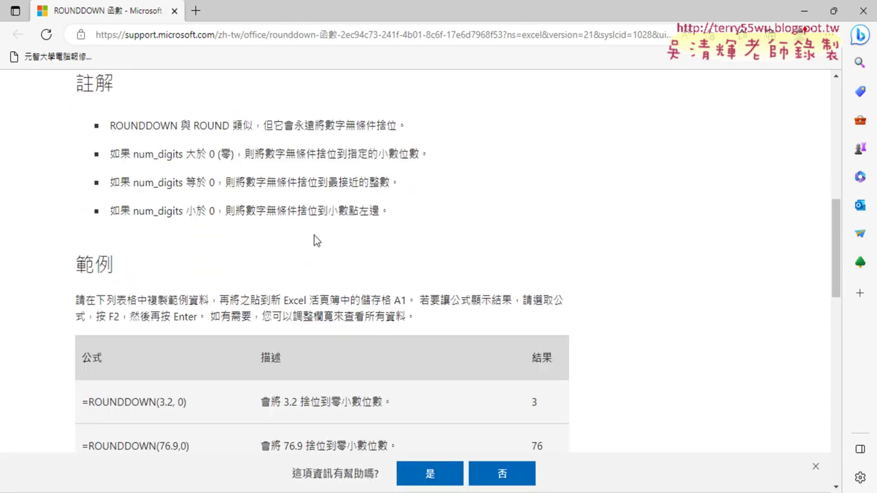
scroll(314, 240, down, 2)
scroll(314, 239, down, 2)
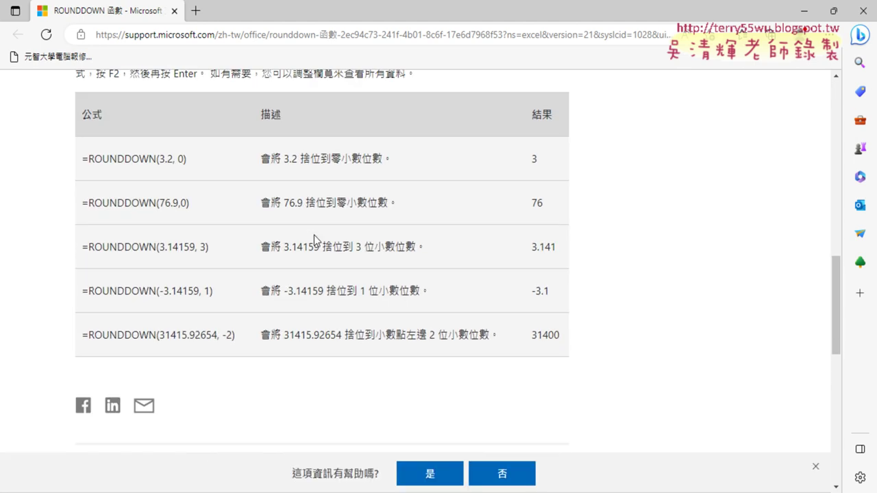
drag(233, 327, 221, 325)
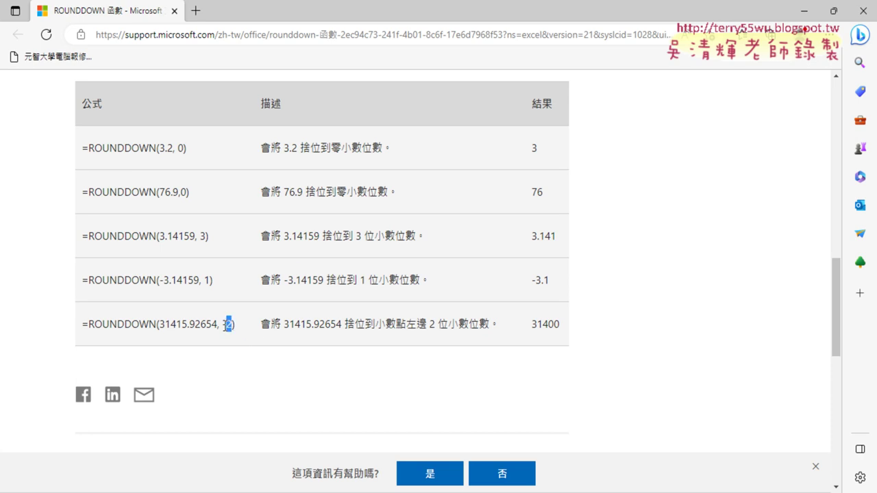
click(160, 326)
drag(160, 326, 219, 328)
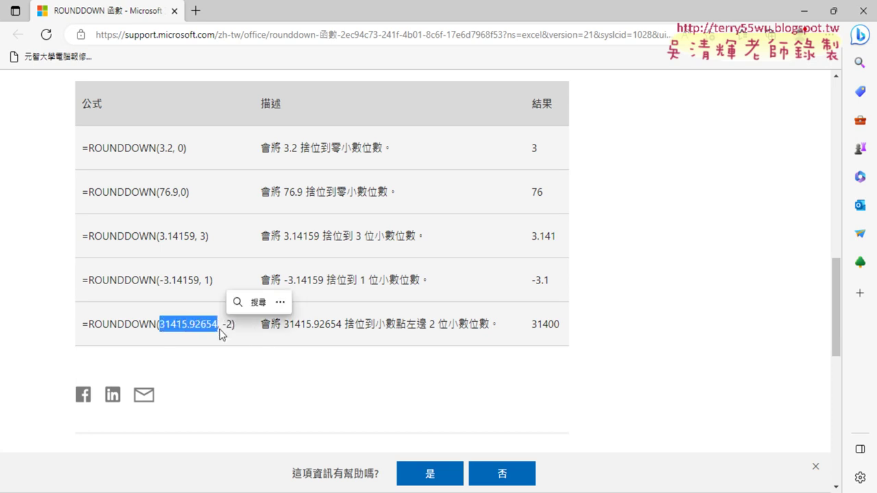
click(207, 335)
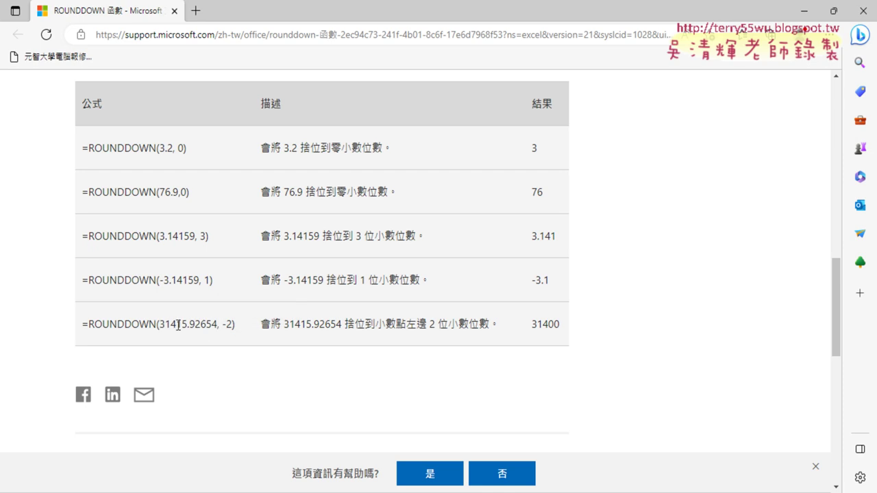
drag(176, 324, 189, 325)
drag(375, 325, 427, 327)
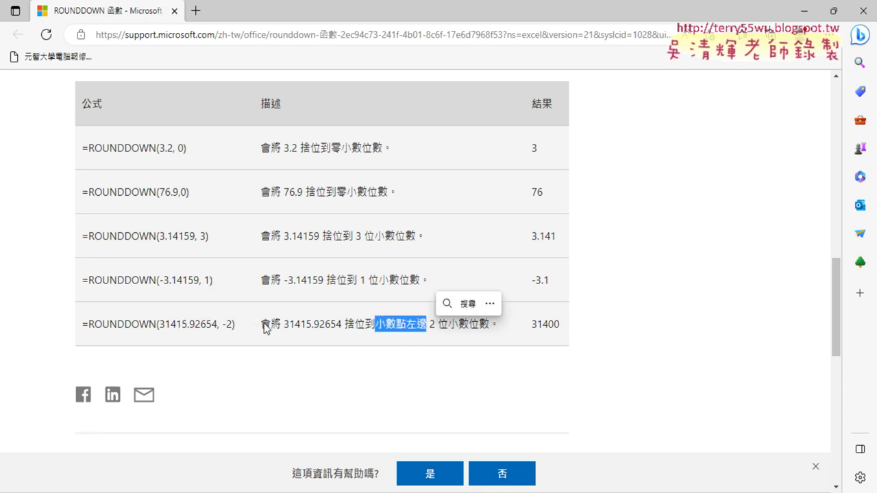
click(190, 325)
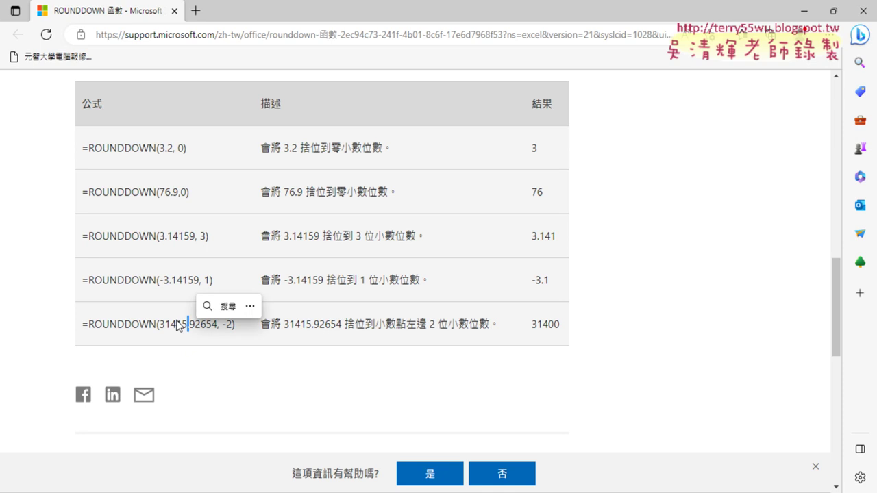
click(179, 325)
drag(178, 325, 187, 324)
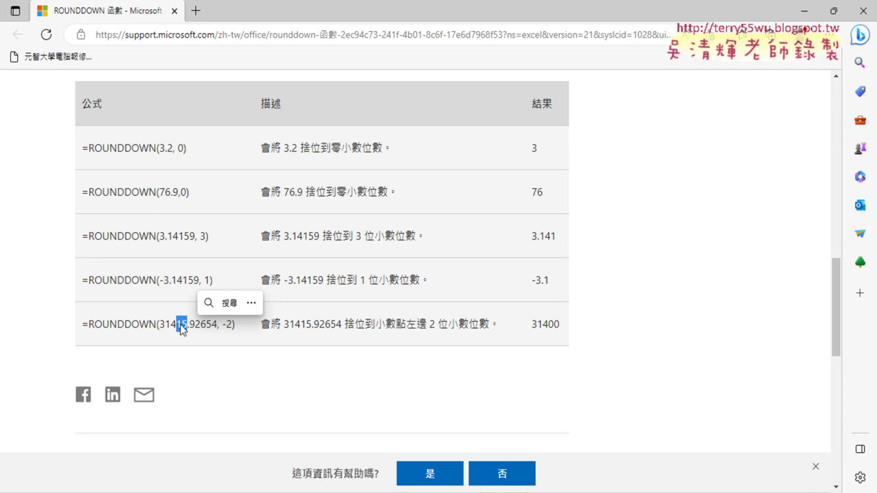
drag(230, 325, 223, 326)
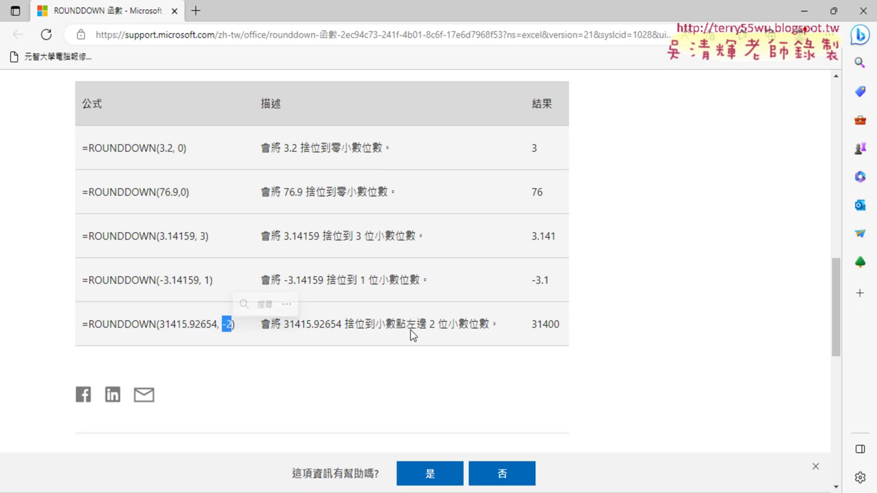
click(863, 11)
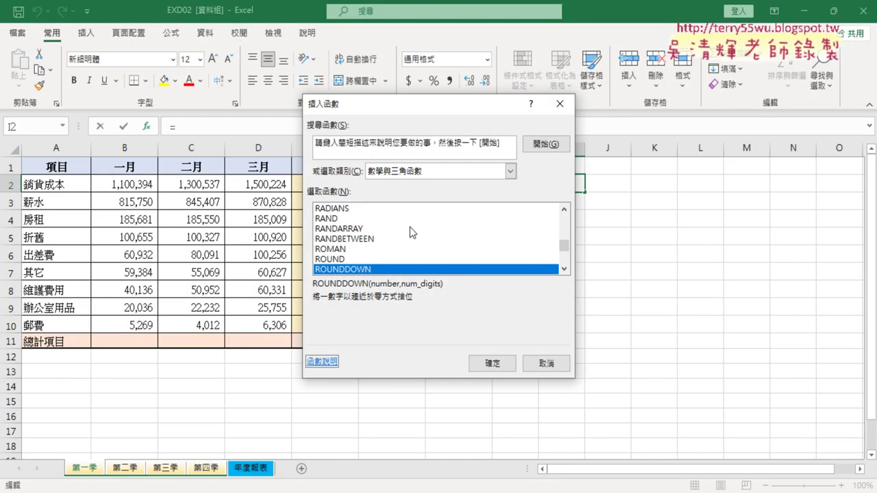
Enter =ROUNDDOWN(B2,-3) in I2, returning 1,100,000
click(509, 364)
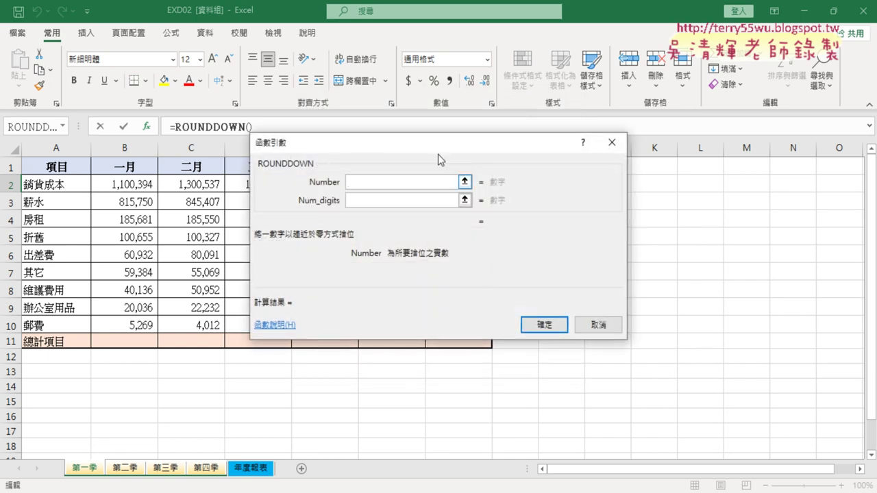
click(122, 183)
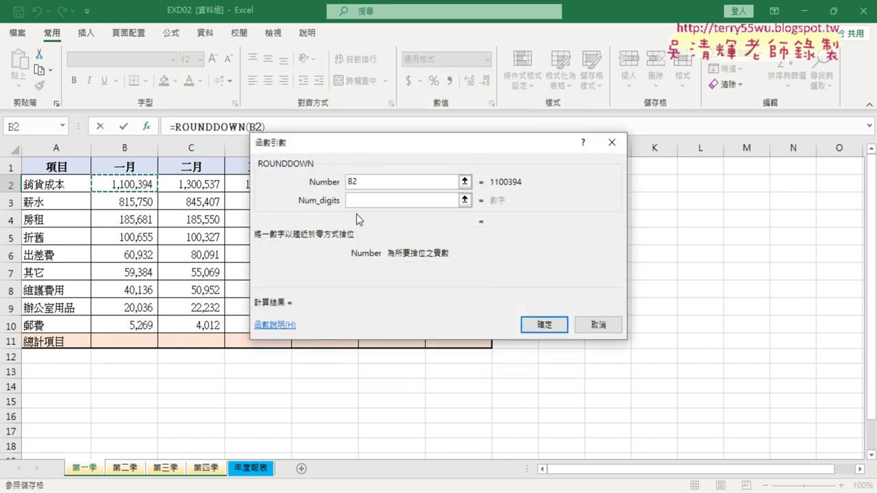
click(383, 202)
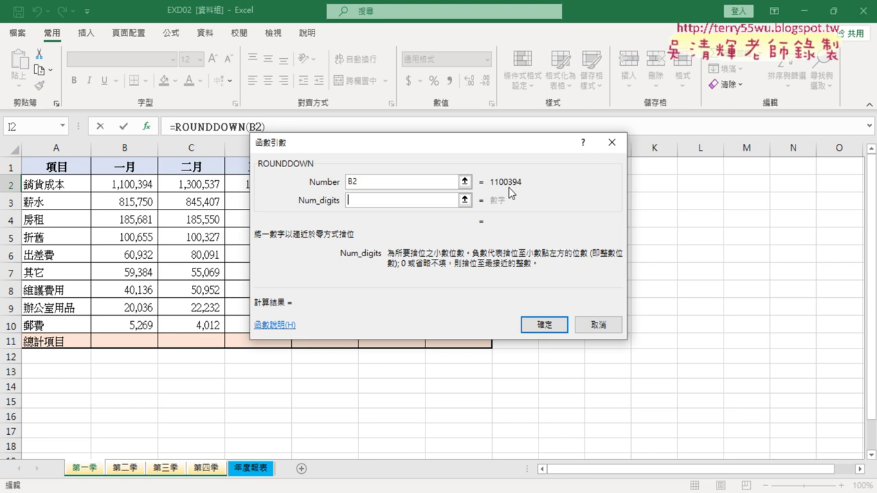
text(-3)
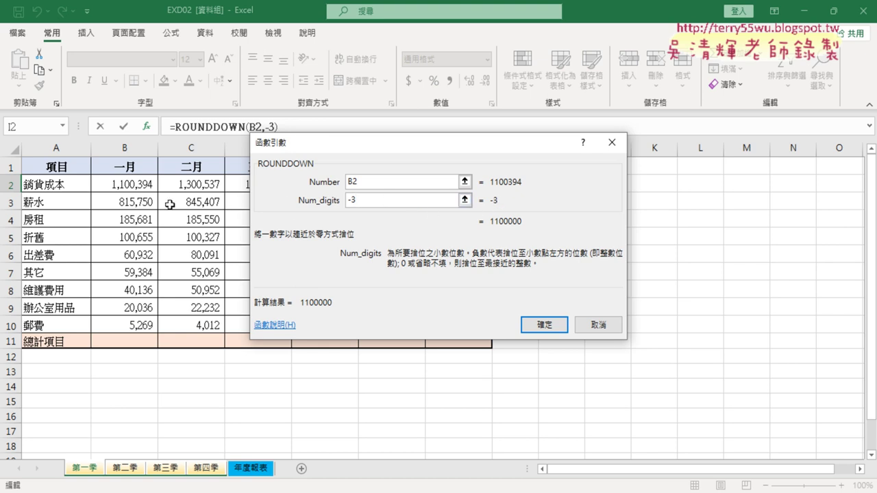
drag(376, 205, 315, 199)
text(2)
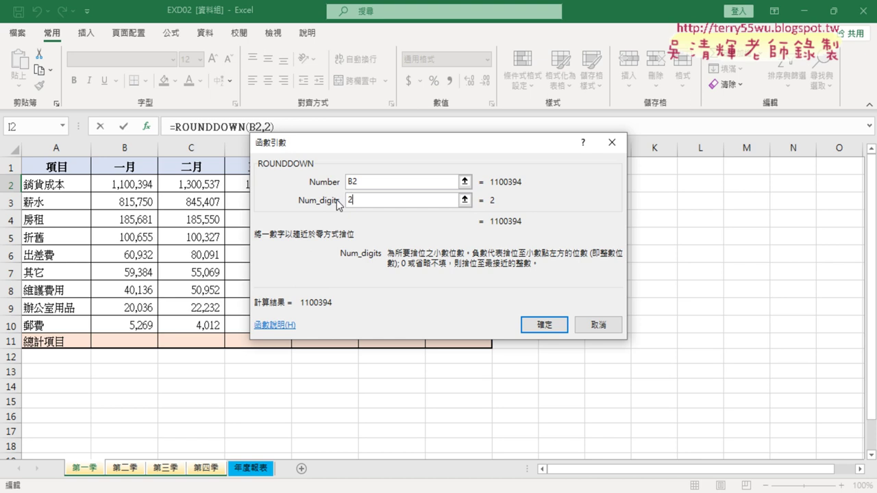
key(BackSpace)
text(-3)
click(549, 322)
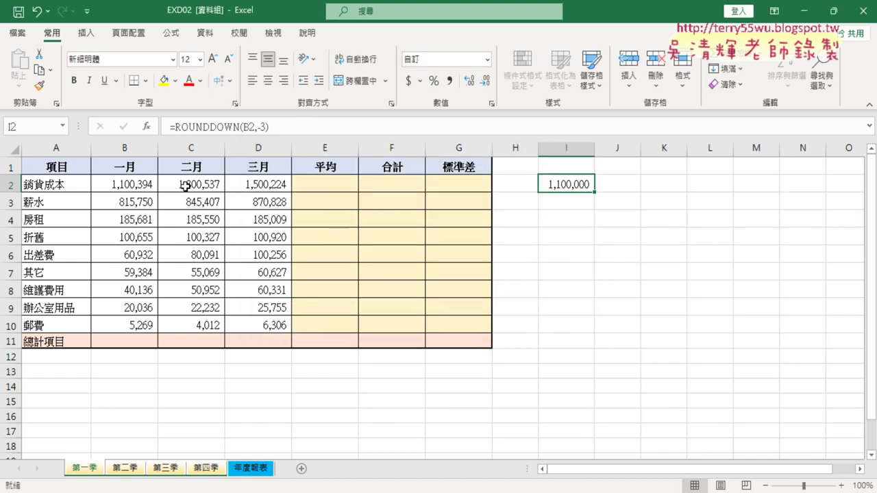
Fill I2's ROUNDDOWN formula across to K2 and down to row 10, autofitting columns J and K
drag(595, 192, 688, 188)
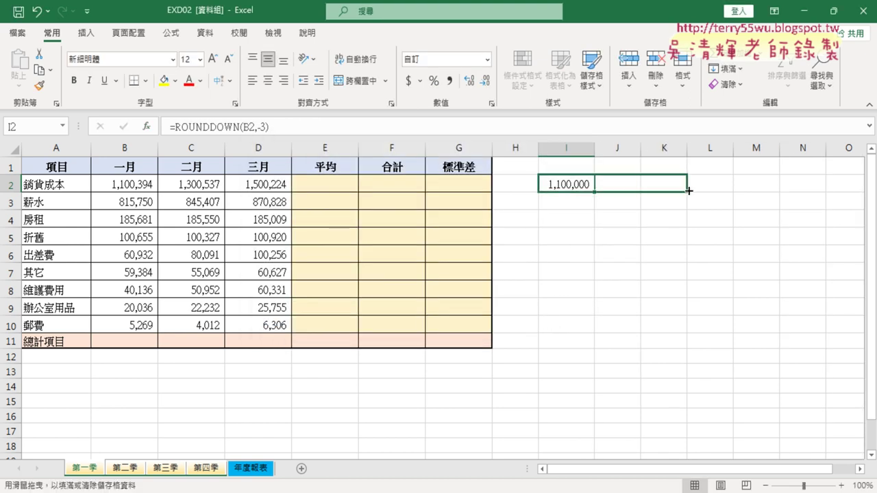
double_click(644, 149)
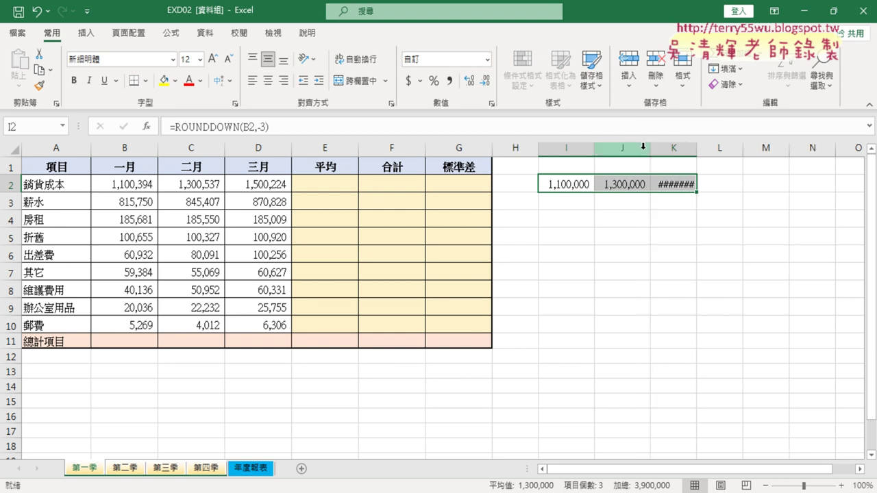
double_click(688, 148)
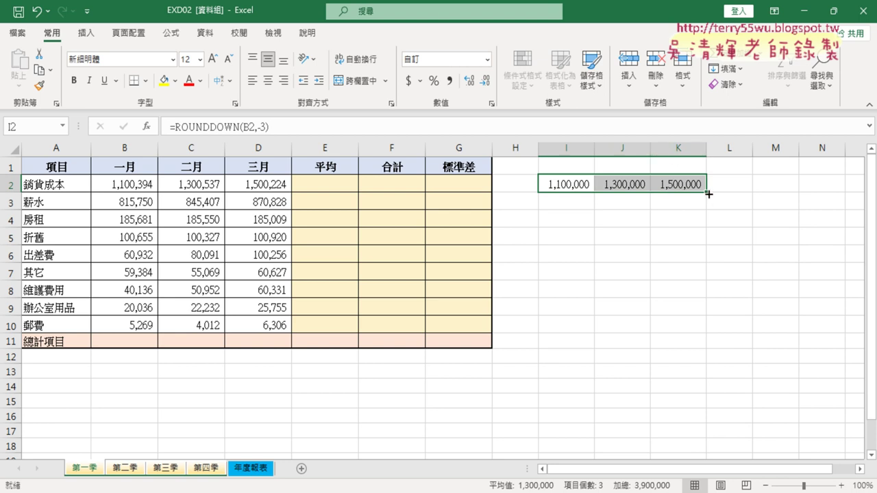
drag(708, 191, 694, 332)
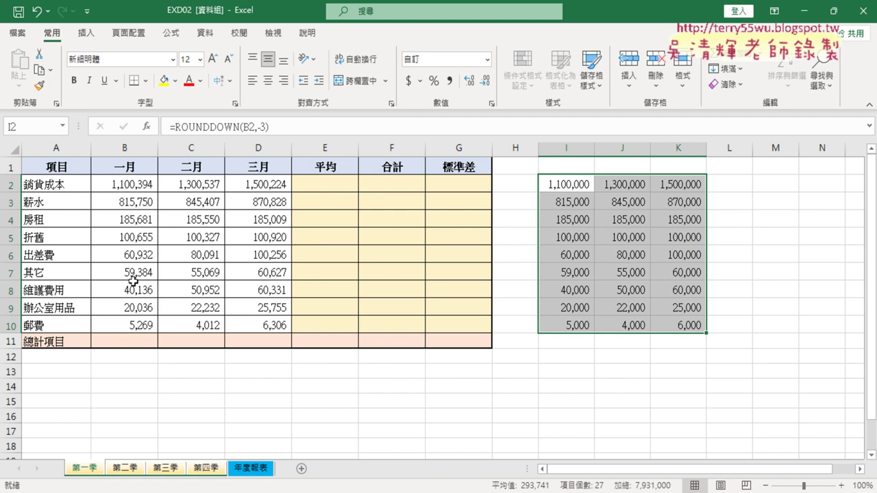
Copy I2:K10 and paste it at B2, which turns both ranges into #REF! errors
right_click(640, 195)
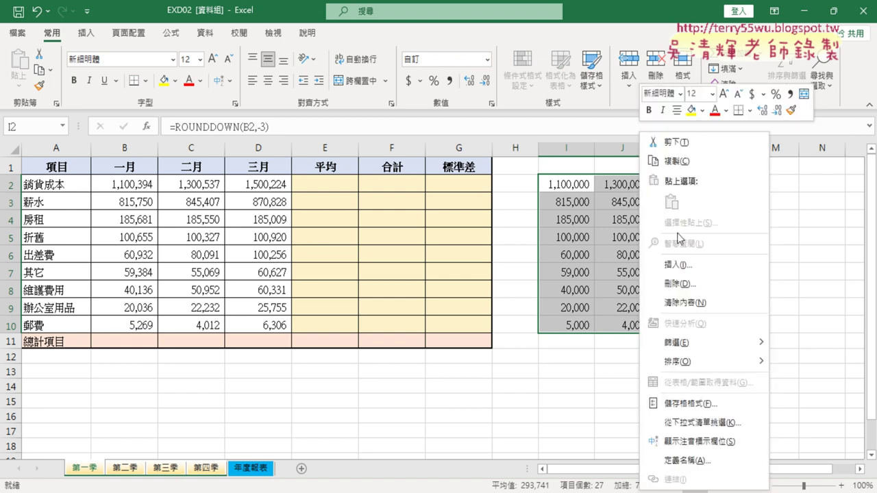
click(689, 163)
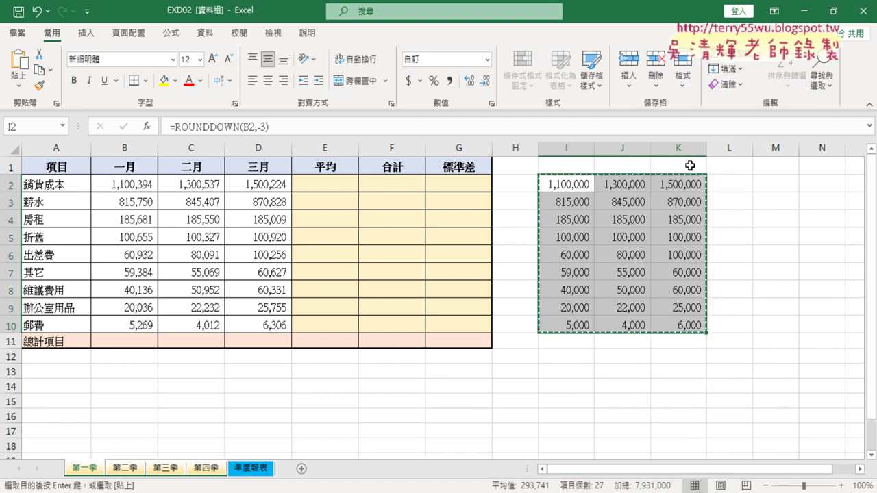
click(123, 185)
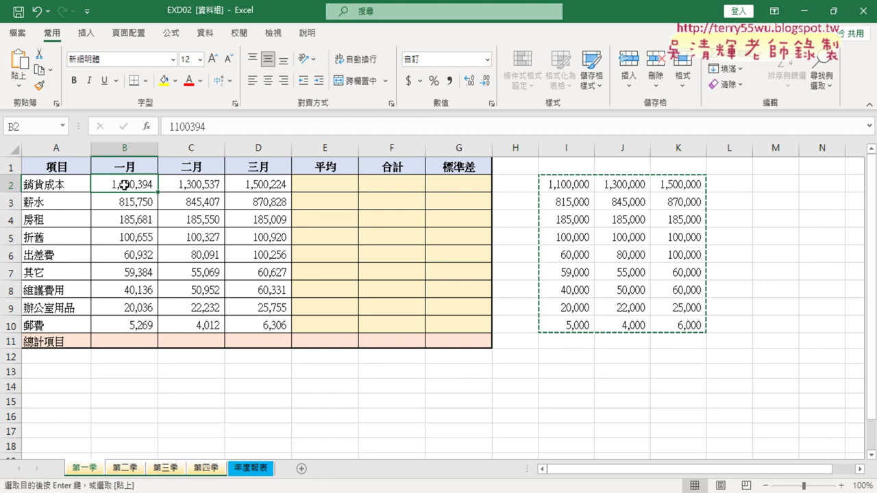
key(ctrl+v)
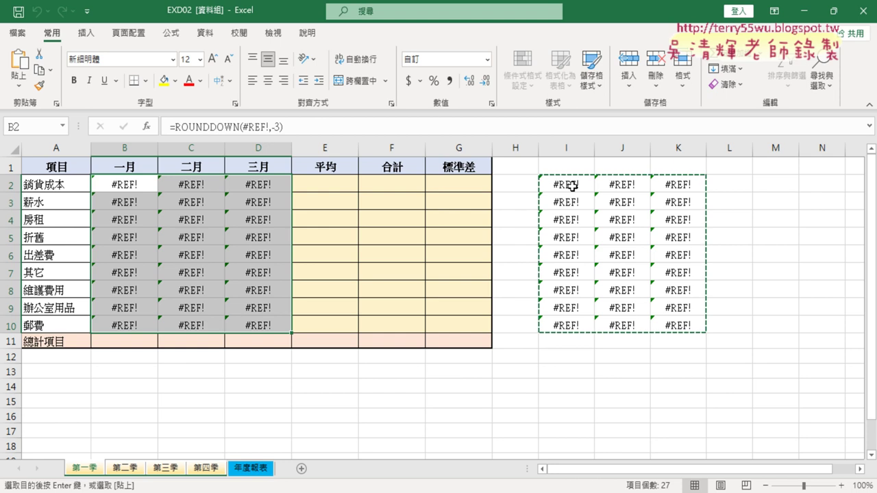
Ungroup the sheets, return to 第一季, and paste values into B2
click(609, 385)
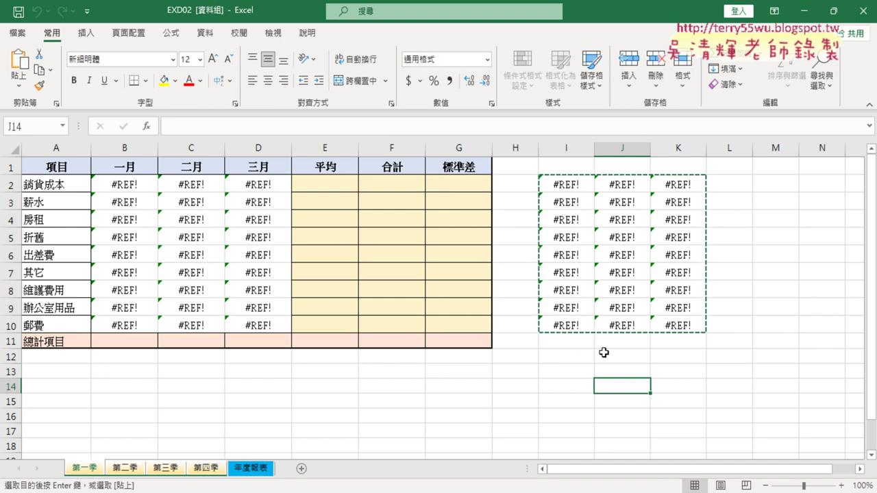
click(349, 401)
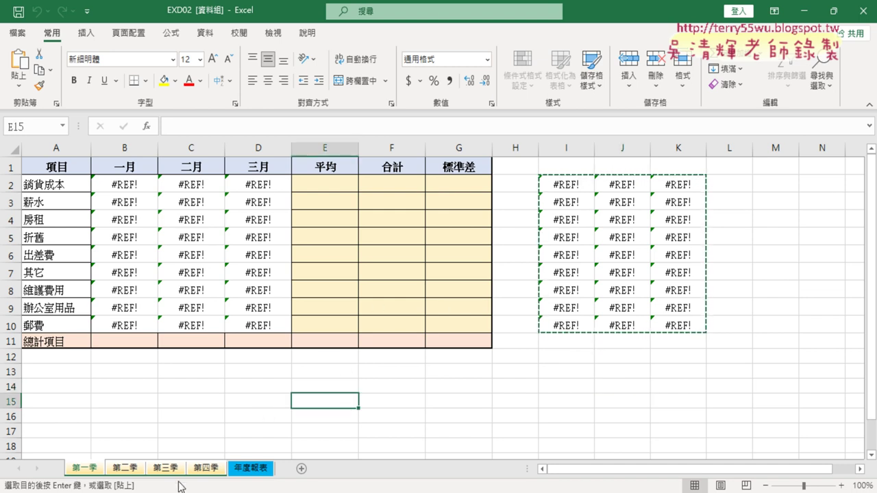
click(203, 472)
click(85, 472)
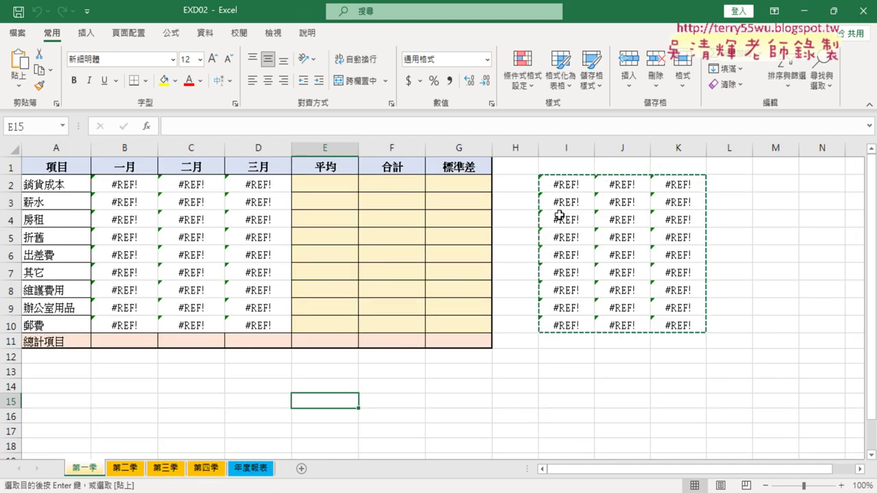
right_click(120, 186)
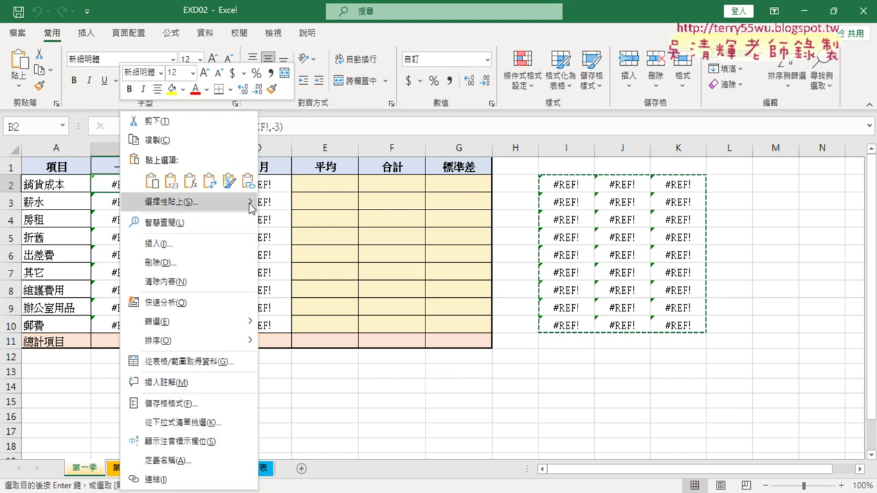
mouse_move(251, 202)
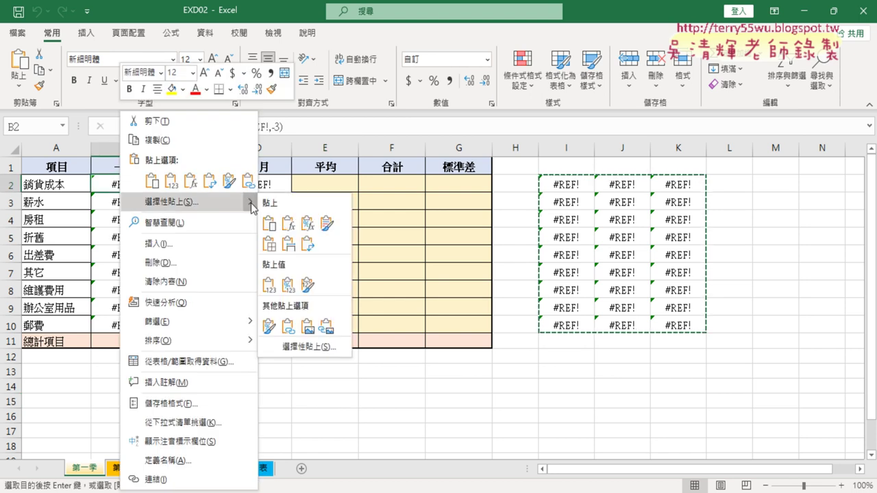
click(268, 285)
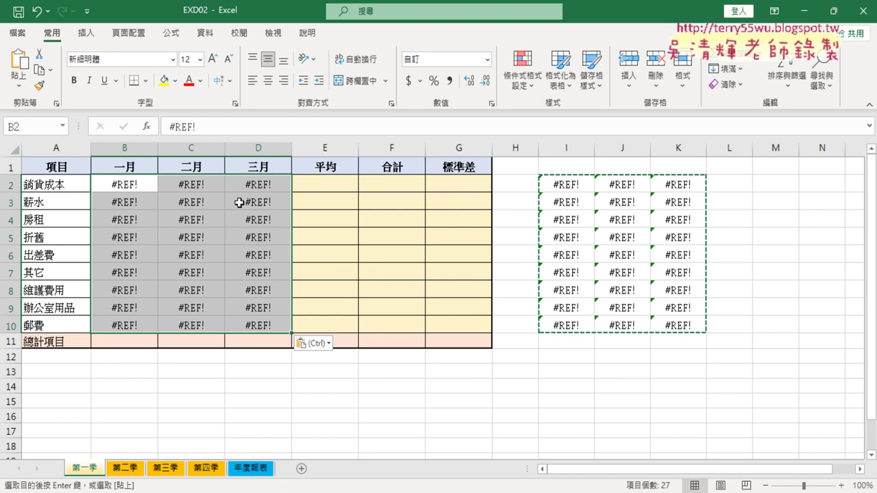
Close the workbook without saving and reopen EXD02
click(863, 10)
click(427, 268)
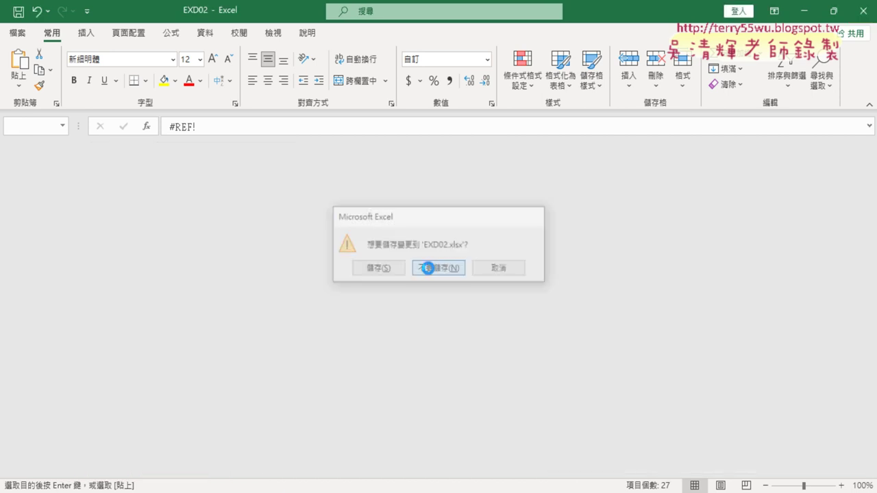
double_click(168, 98)
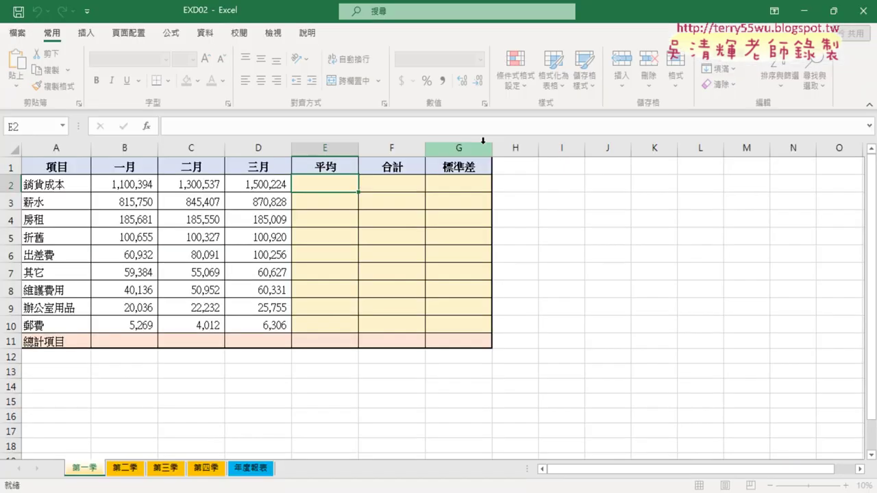
Insert =ROUNDDOWN(B2,-3) into I2 from the recently used functions
click(563, 186)
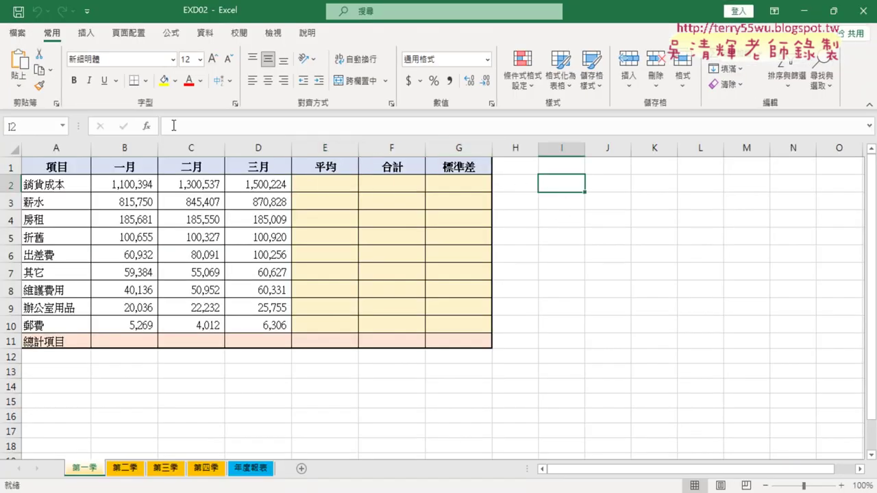
click(147, 126)
click(423, 171)
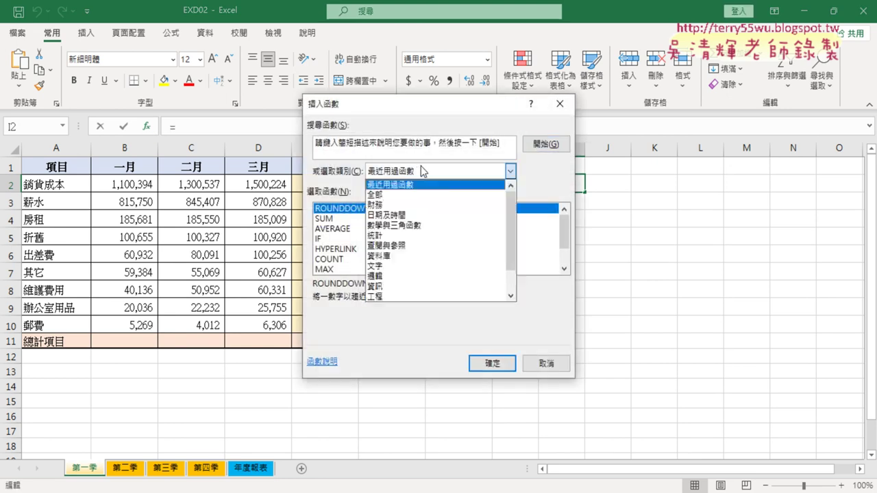
click(423, 171)
click(423, 171)
click(334, 208)
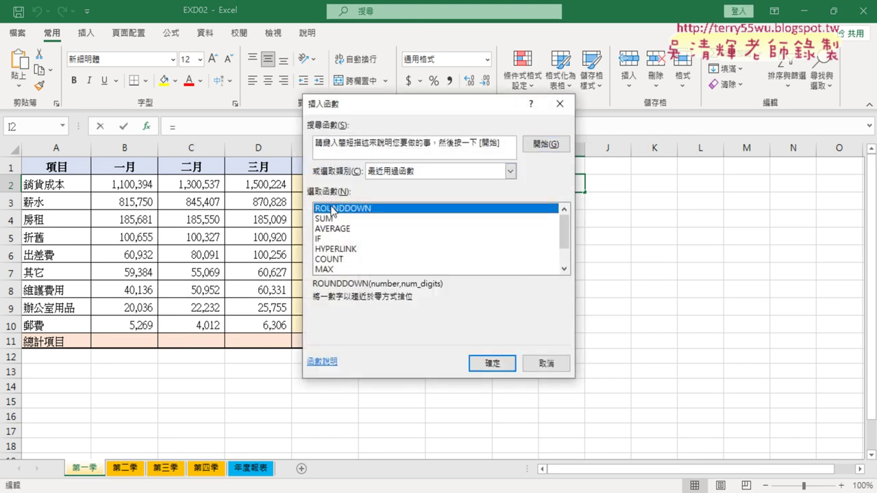
double_click(334, 207)
click(123, 182)
click(371, 199)
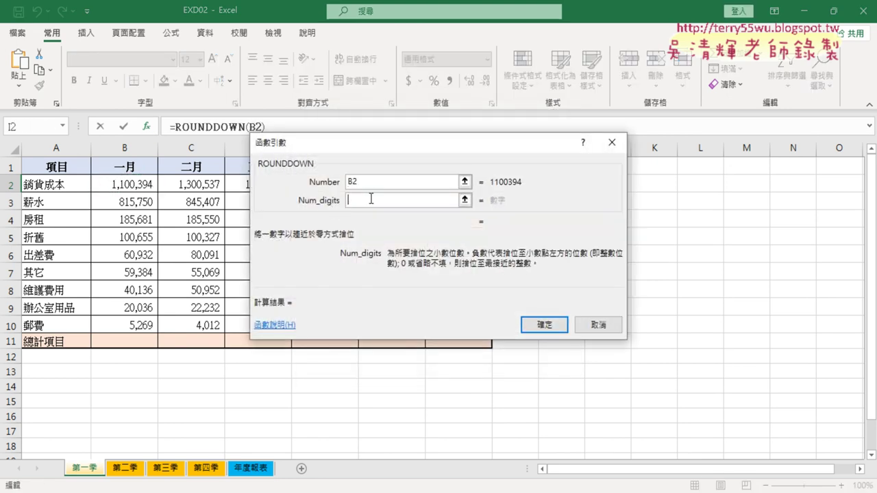
text(-3)
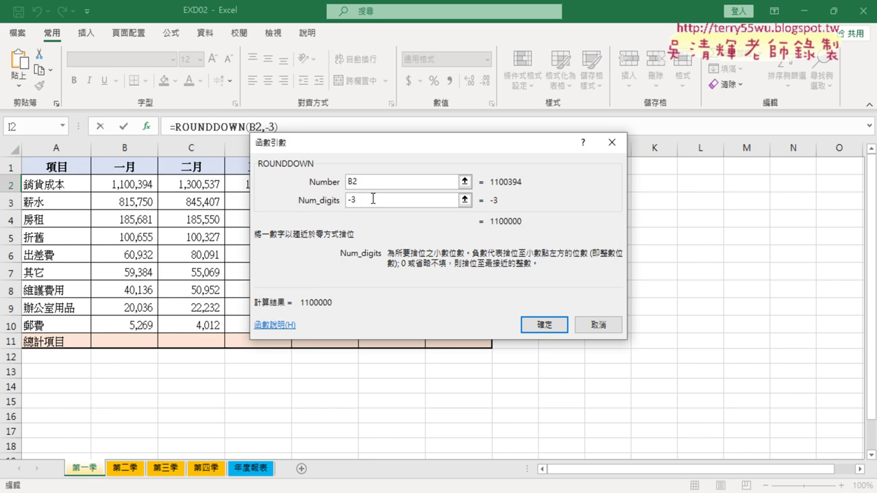
key(Return)
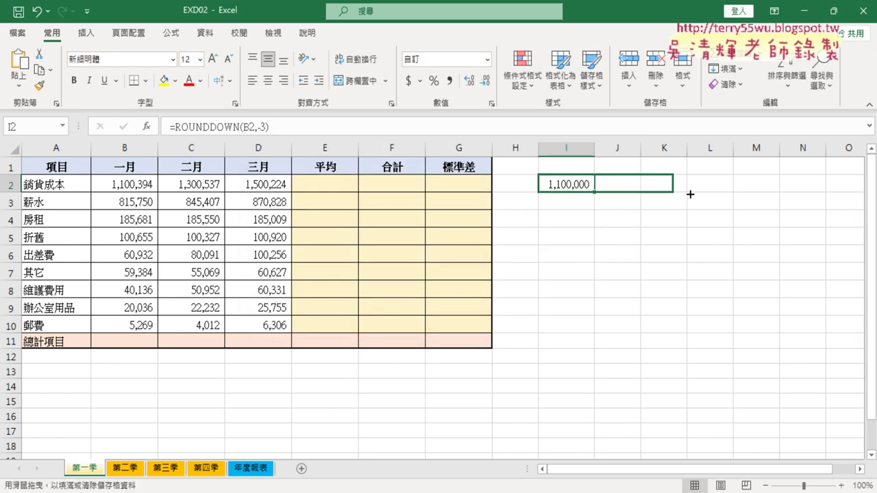
Fill the formula to K10, autofit columns J and K, and copy I2:K10
drag(690, 195, 685, 335)
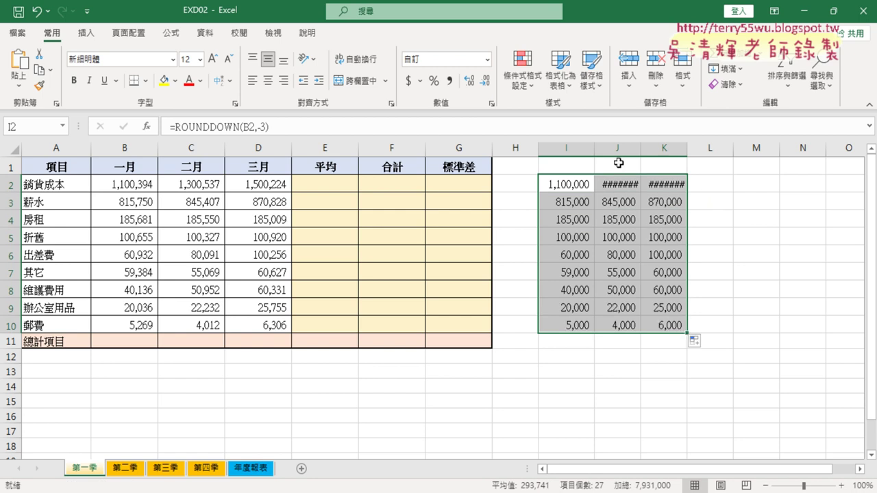
drag(626, 148, 661, 147)
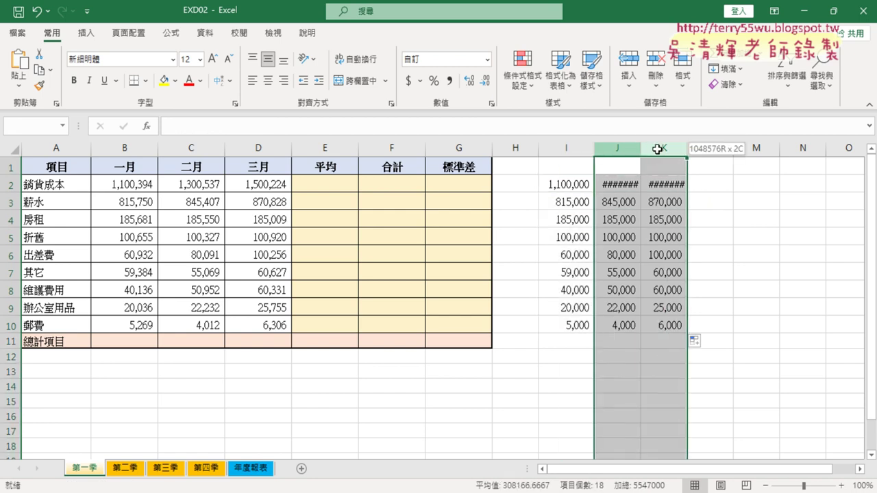
double_click(641, 147)
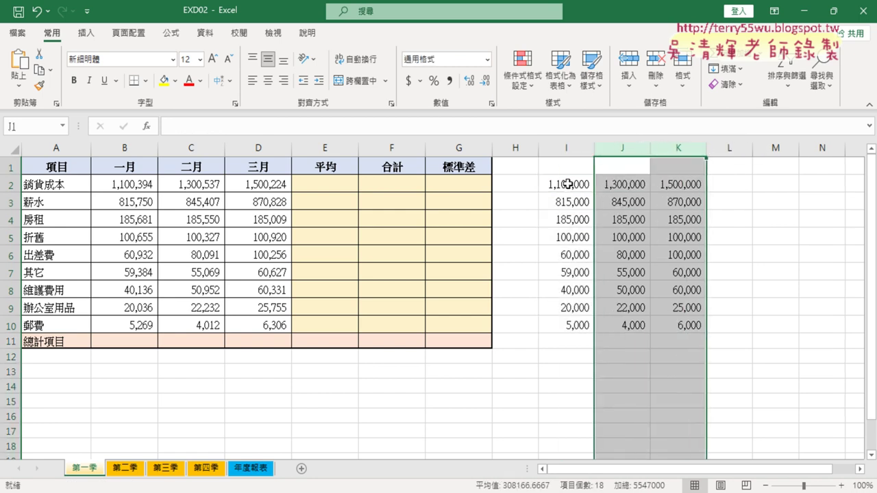
drag(566, 182, 687, 326)
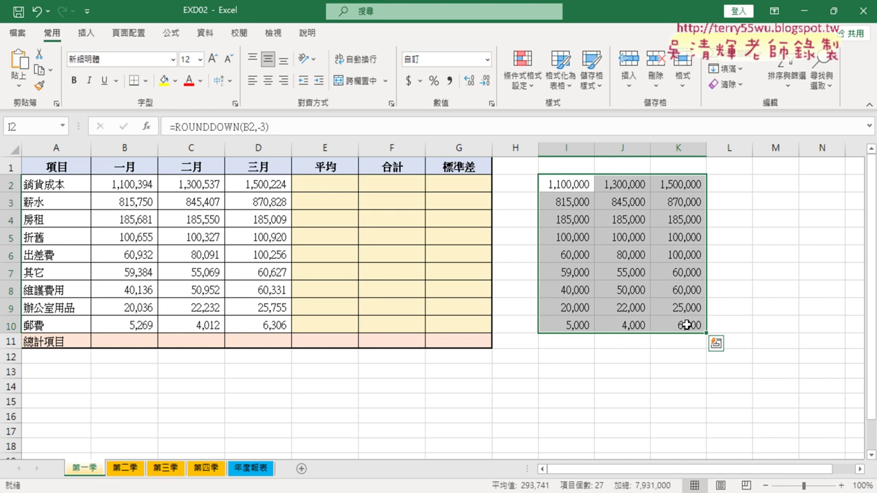
key(ctrl+c)
click(122, 182)
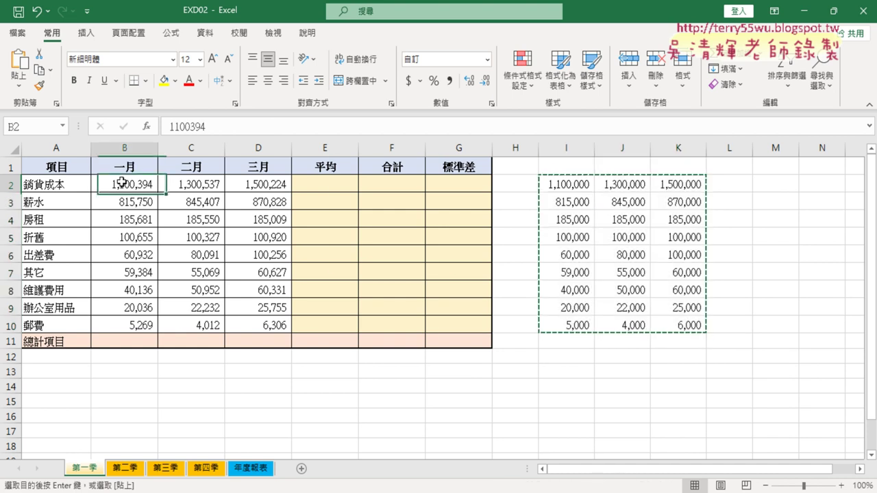
right_click(123, 183)
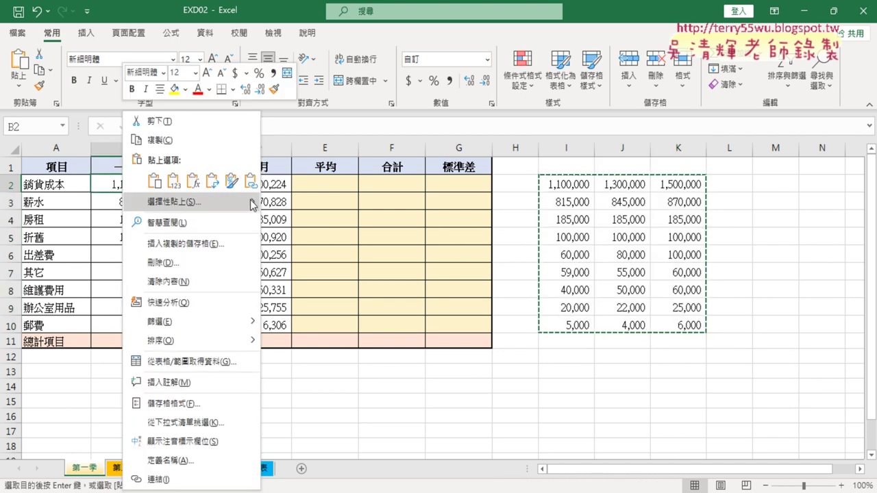
mouse_move(254, 205)
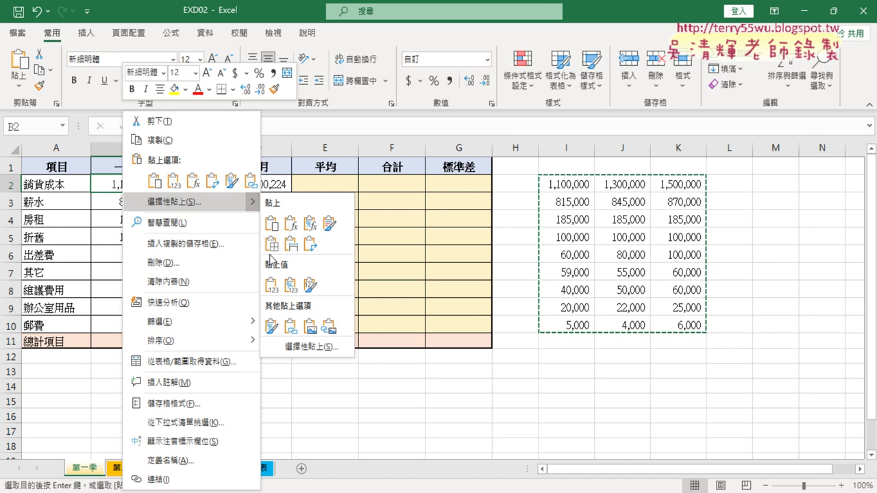
click(272, 285)
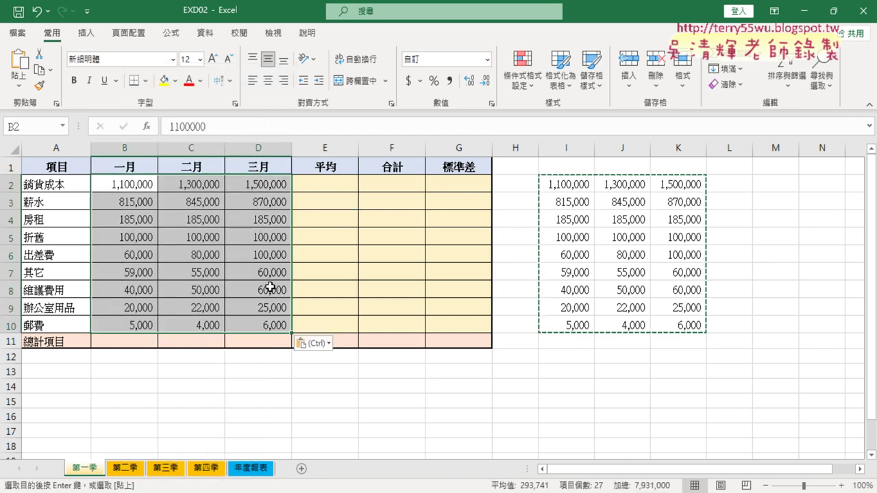
drag(579, 190, 675, 322)
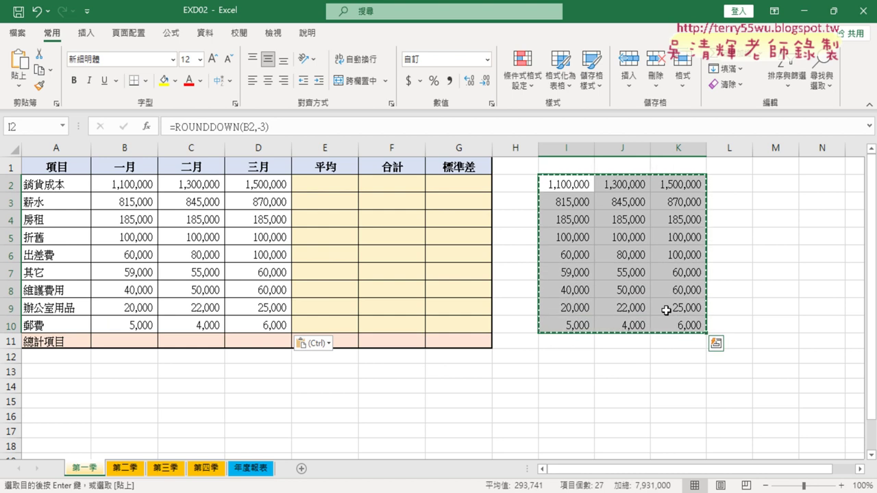
key(Delete)
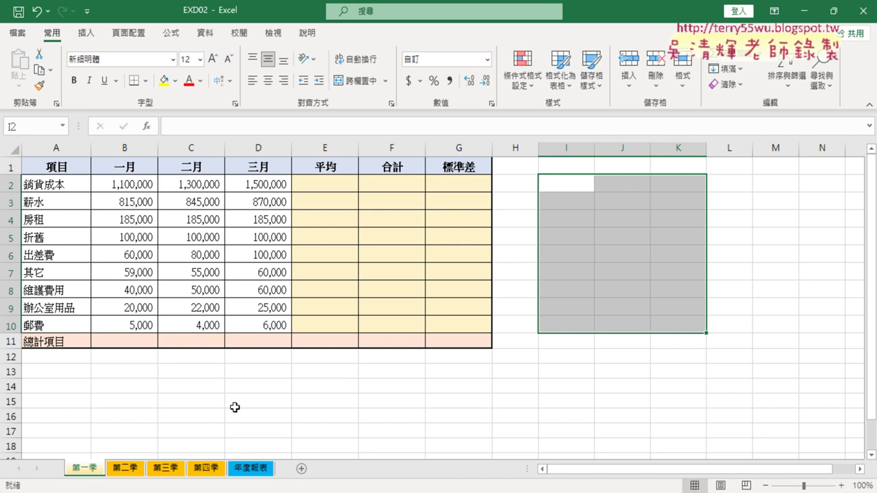
key(ctrl+z)
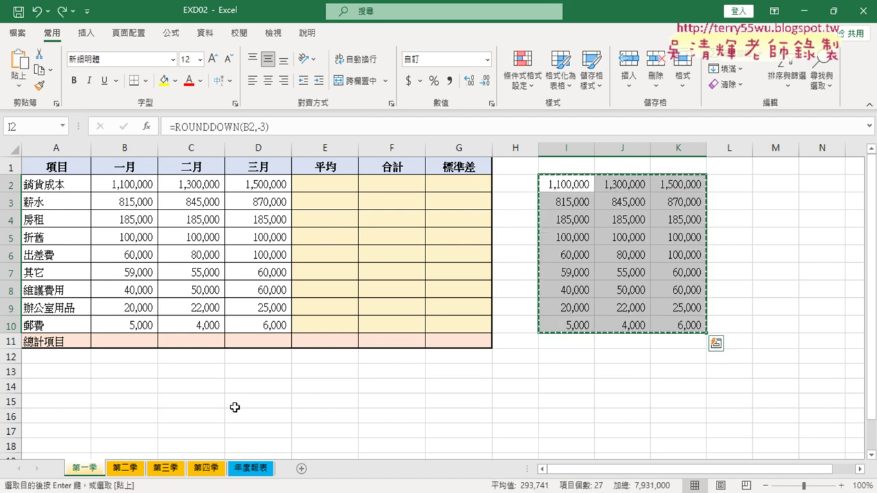
key(ctrl+z)
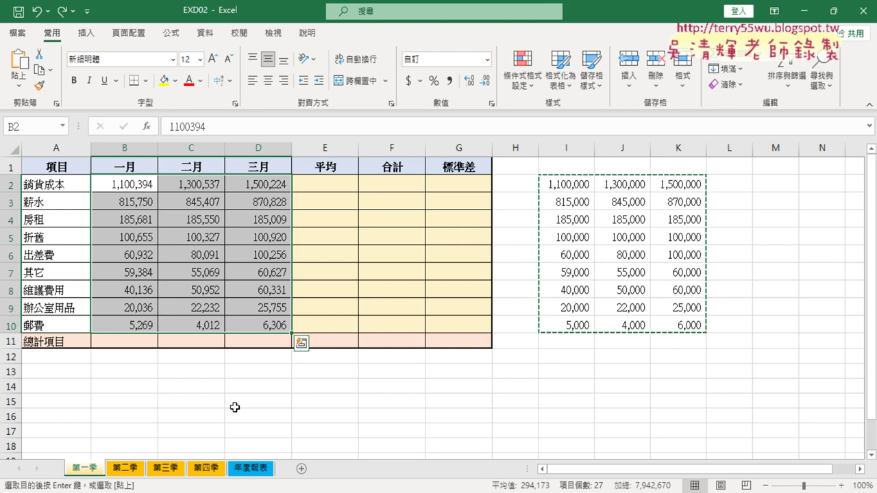
Group the four quarterly sheets, re-commit I2's formula, fill it through I2:K10, and copy
shift+click(205, 478)
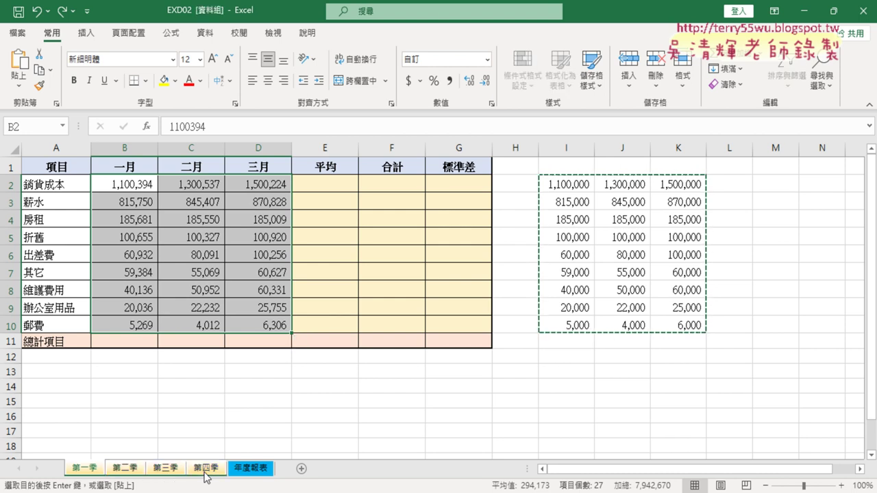
click(566, 185)
click(194, 126)
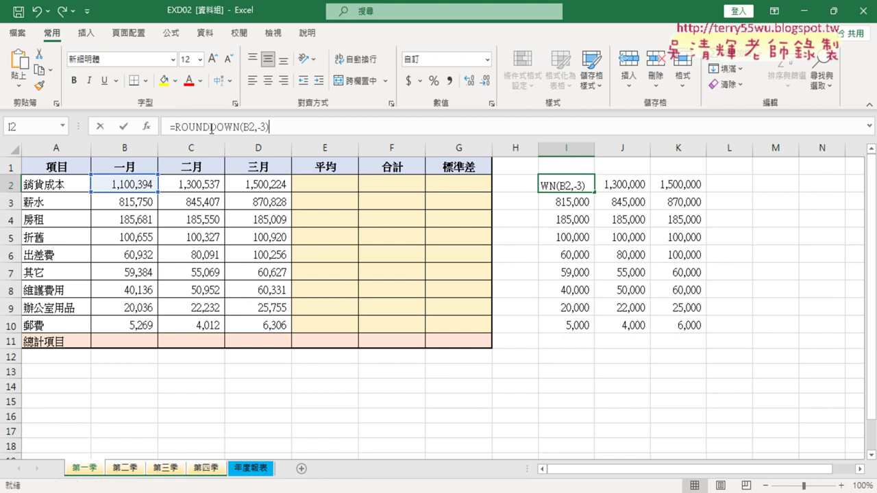
click(119, 130)
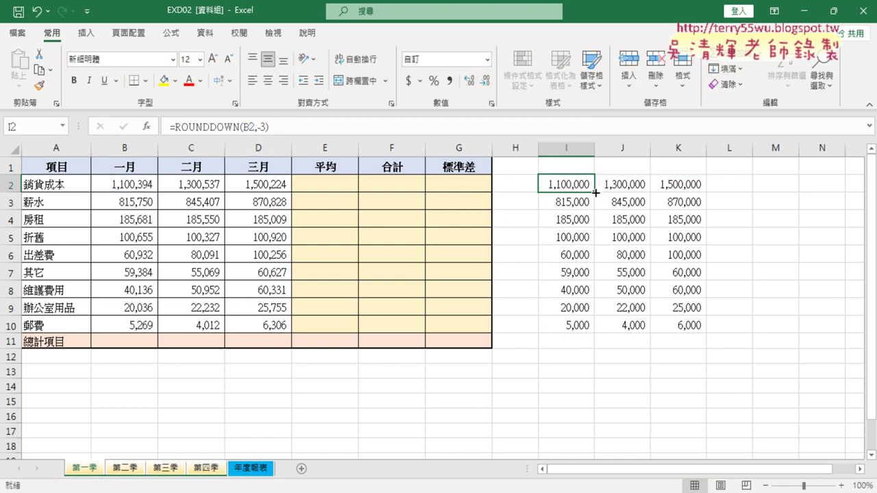
mouse_move(594, 193)
mouse_down()
mouse_move(692, 193)
mouse_move(699, 333)
mouse_up()
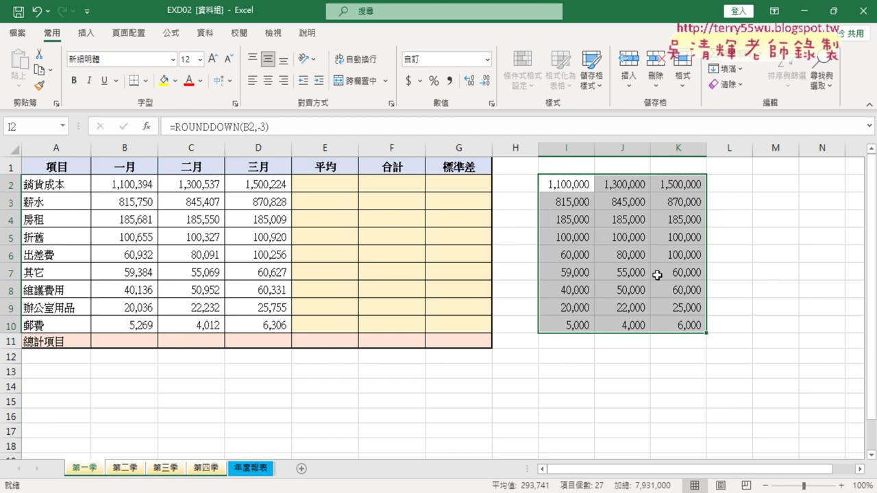
key(ctrl+c)
Paste the rounded figures into B2:D10 as values and clear I2:K10
click(136, 183)
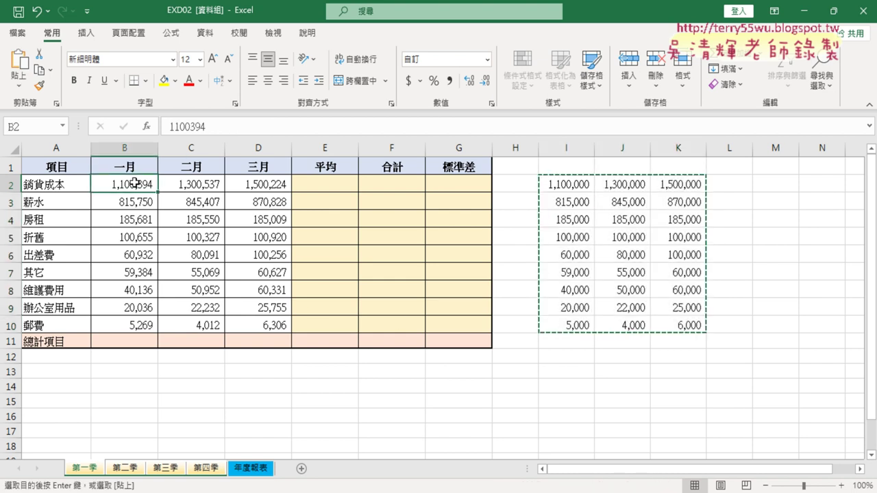
right_click(135, 184)
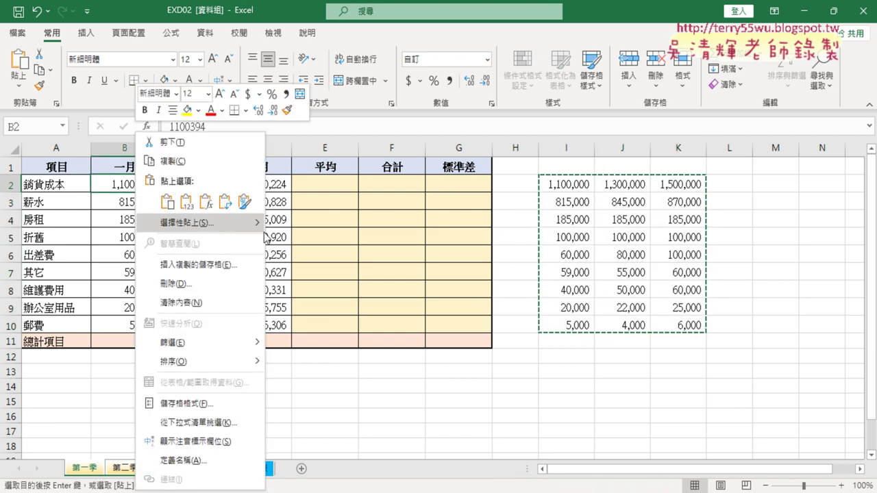
mouse_move(264, 226)
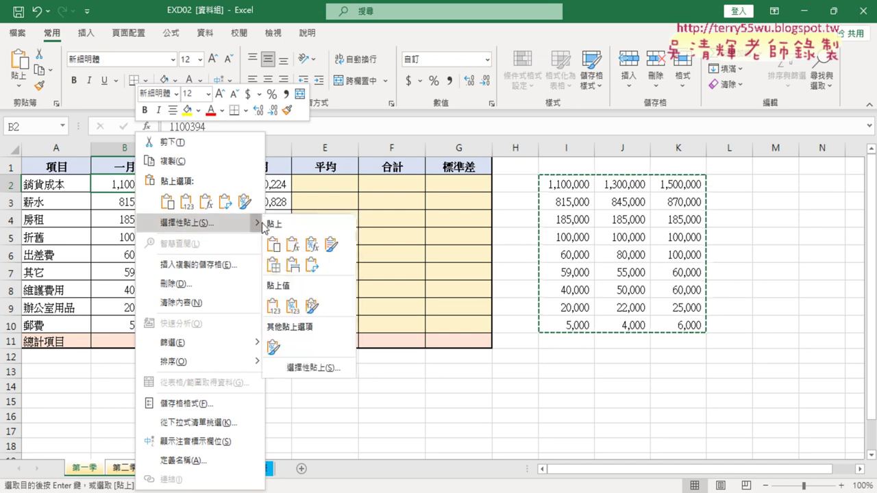
click(279, 309)
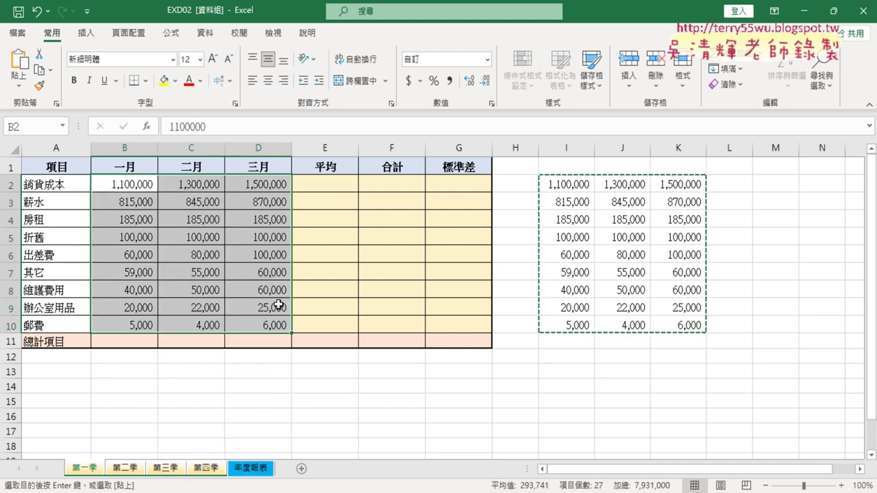
drag(566, 184, 672, 326)
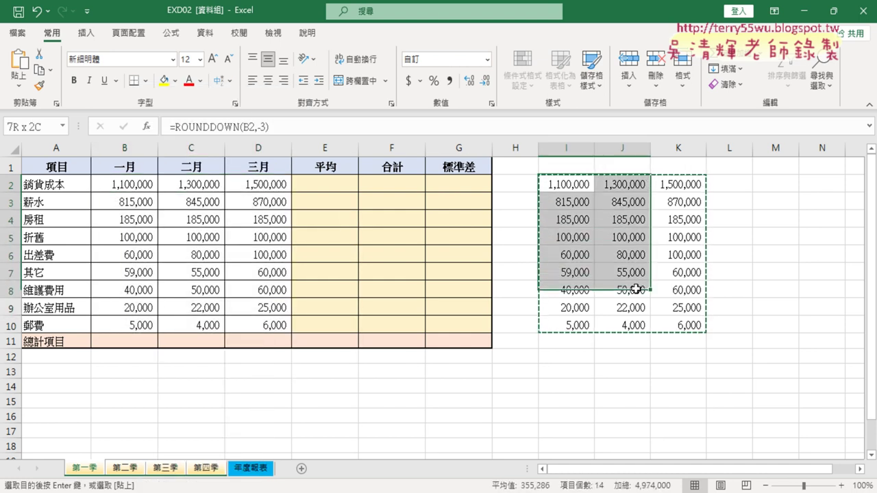
key(Delete)
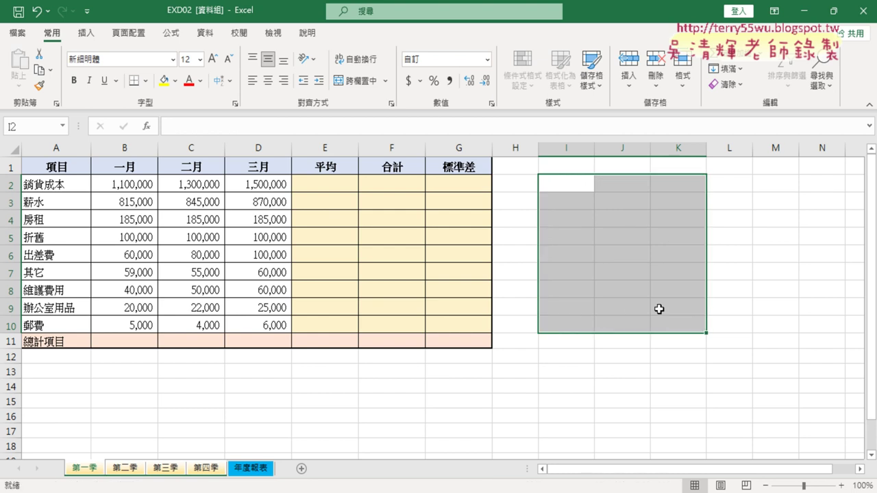
Ungroup the sheets via 年度報表, then review the thousands-rounded costs on 第一季 through 第四季
click(252, 469)
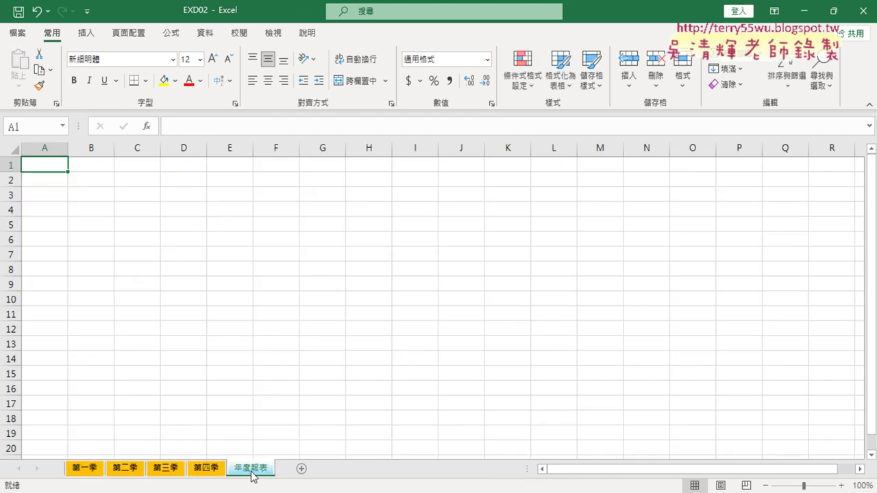
click(88, 471)
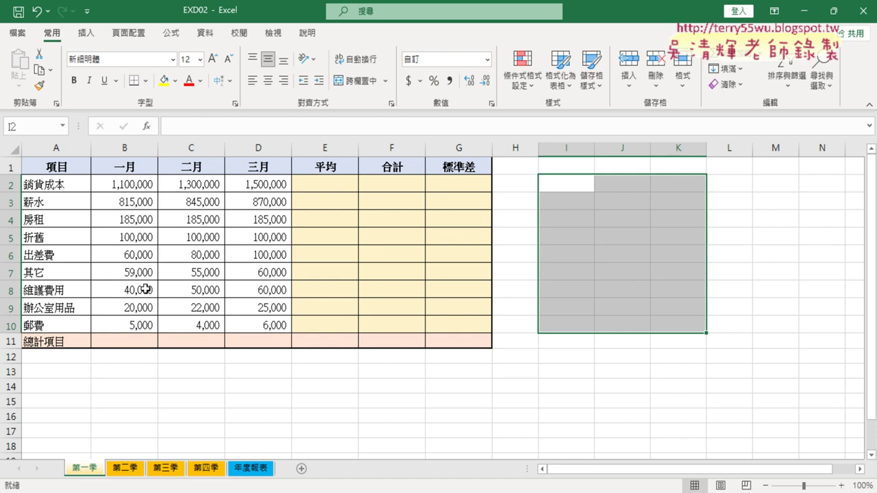
click(127, 468)
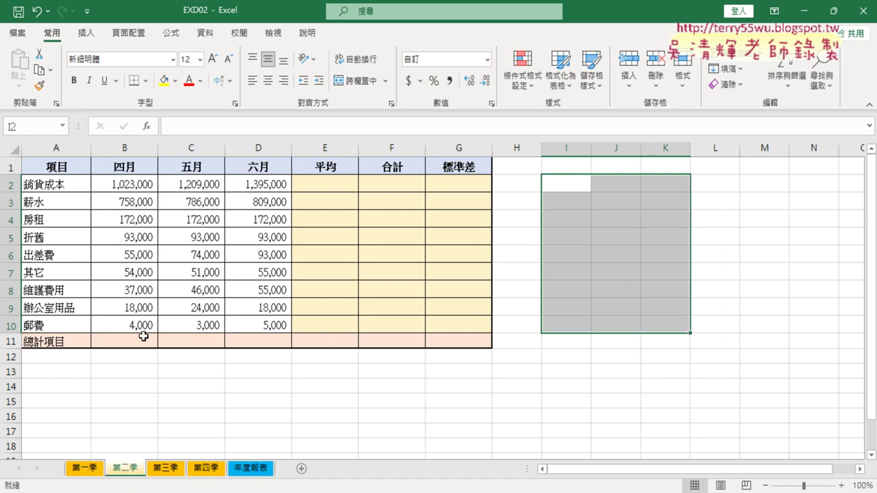
click(170, 473)
click(204, 473)
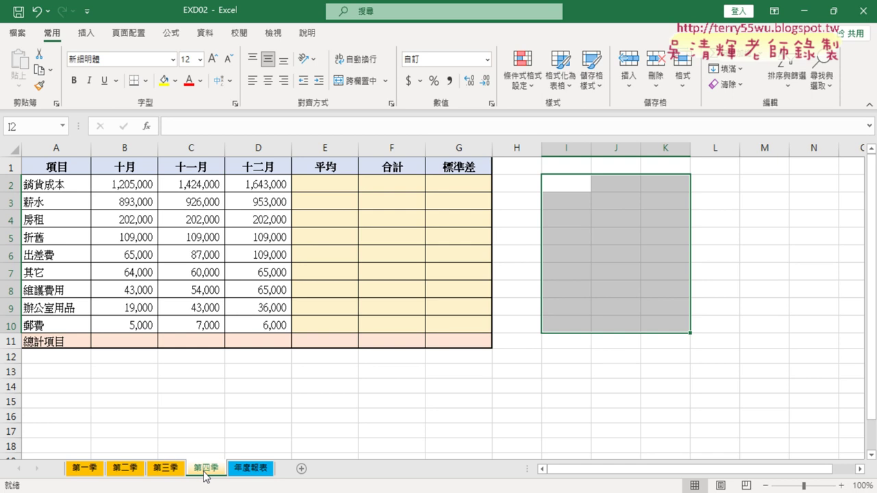
Bring up TQC_EXCEL2016題目.pdf in Chrome and scroll to the 設計項目 ROUNDDOWN, AVERAGE, SUM requirements
mouse_move(390, 492)
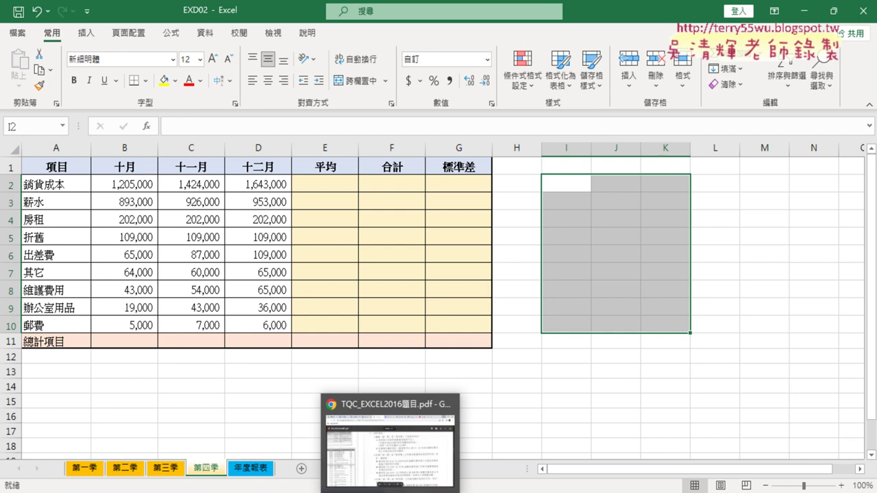
click(391, 442)
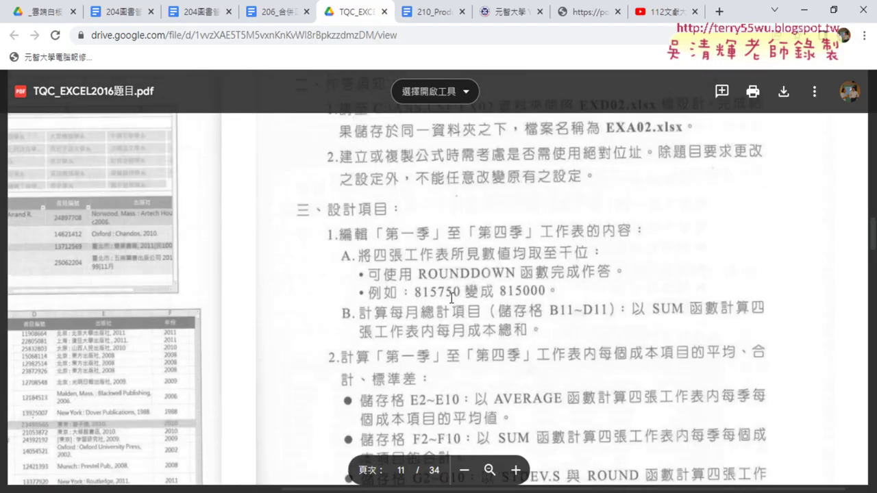
scroll(452, 299, up, 3)
scroll(452, 299, up, 3)
scroll(452, 299, down, 3)
scroll(452, 299, down, 4)
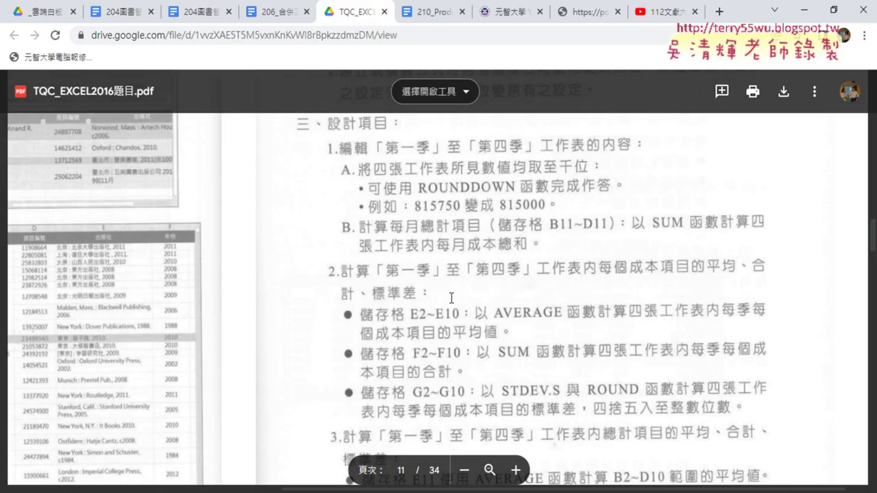
scroll(451, 299, down, 2)
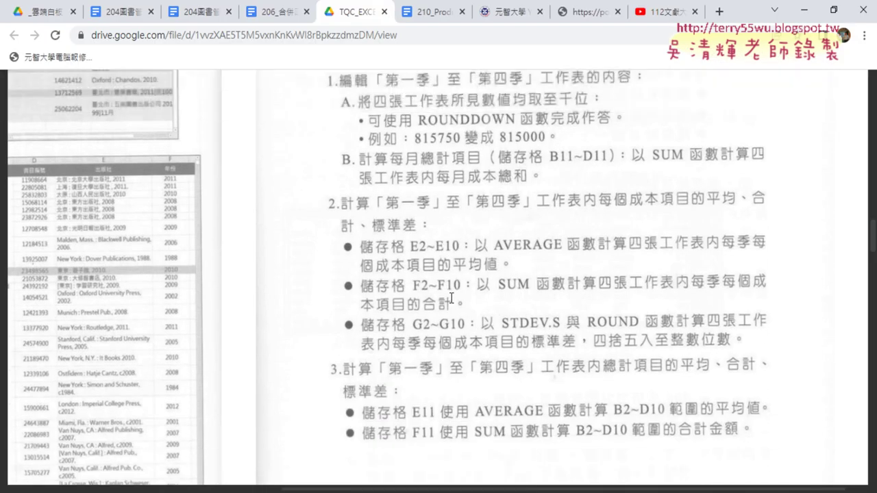